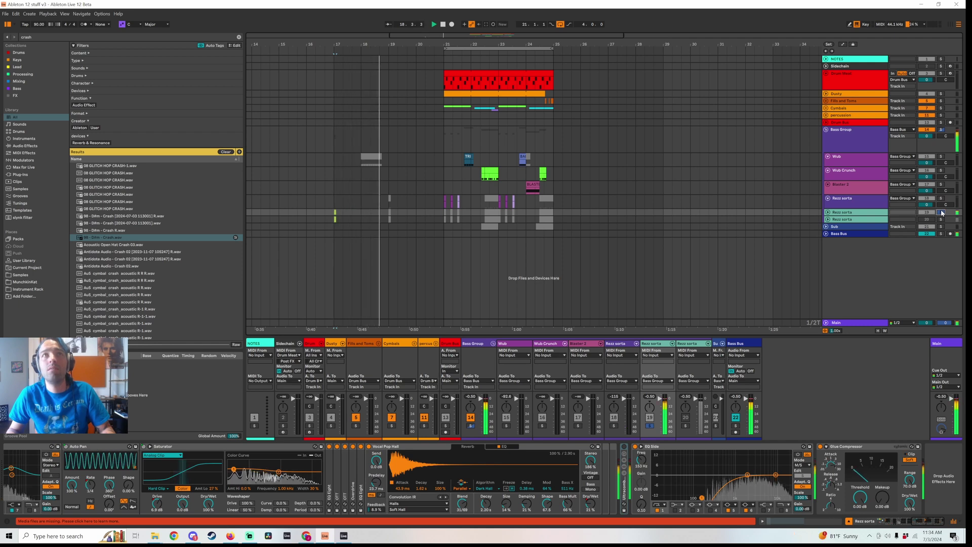
Stop playback, solo the lower green Rezz sorta track and select the sampler in its device chain.
key(space)
click(941, 220)
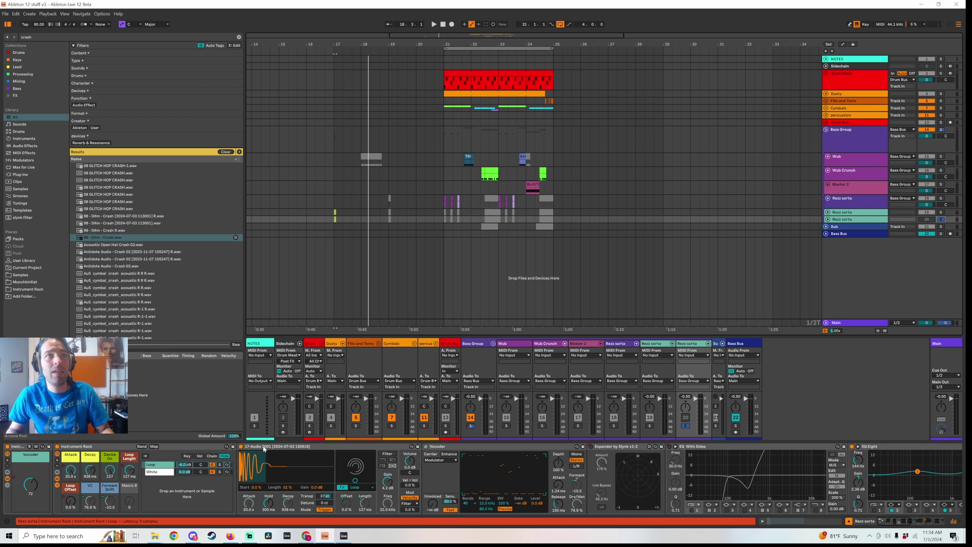
click(250, 448)
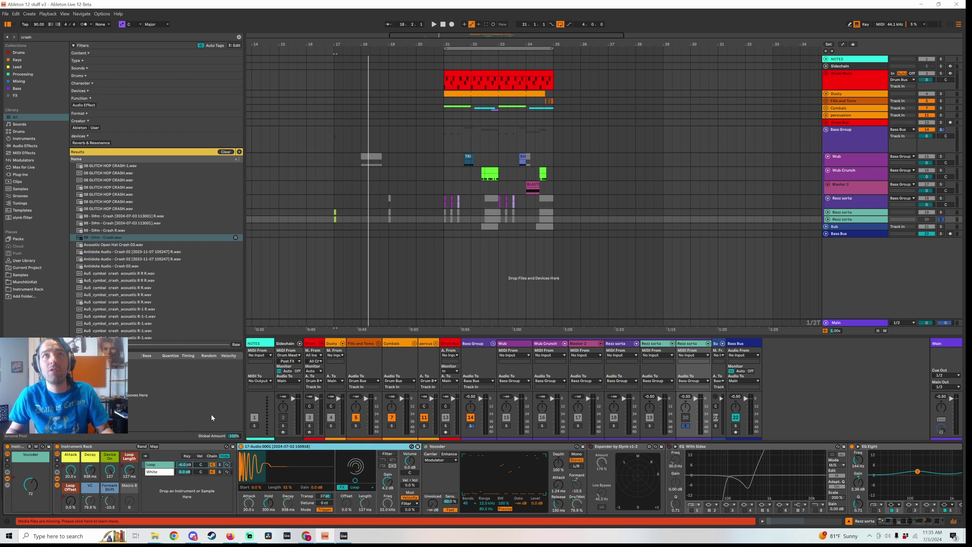
Duplicate the purple Rezz sorta track in the Bass Group and solo the copy.
click(444, 205)
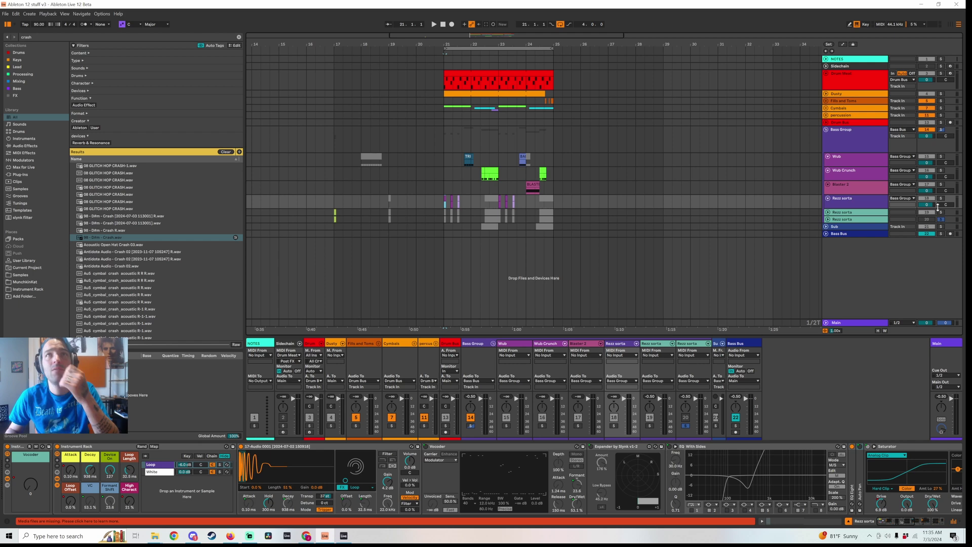
click(856, 205)
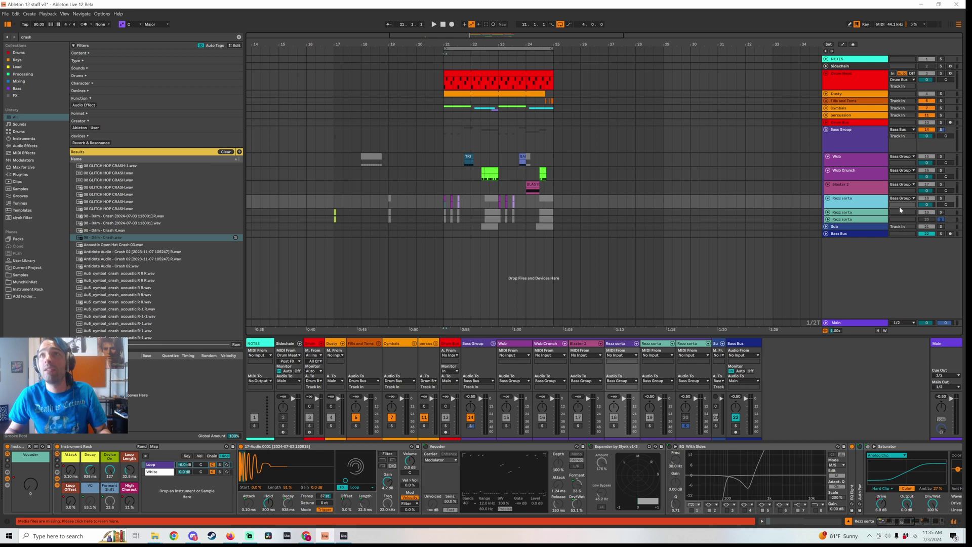
key(ctrl+d)
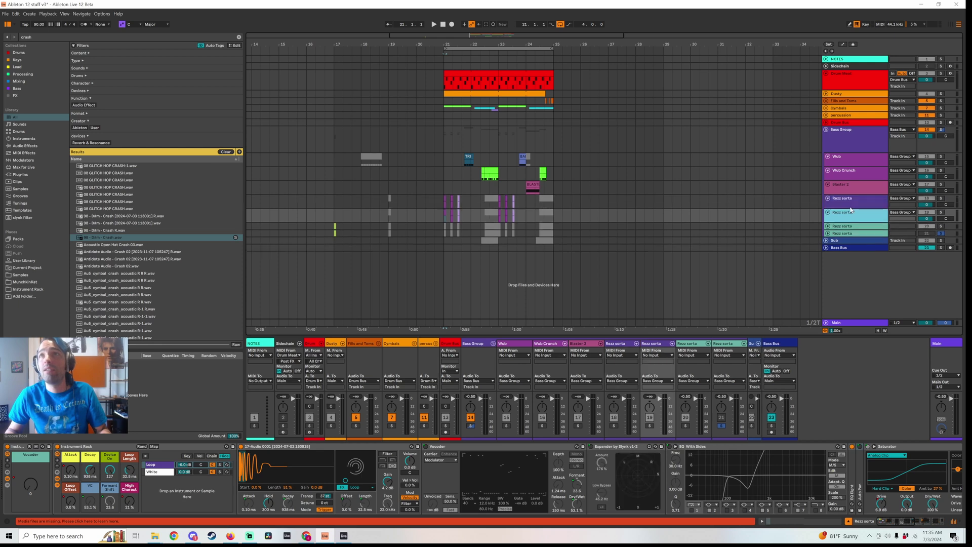
click(942, 212)
On the duplicated track's Instrument Rack, set the Attack macro to 0.10 ms and the Decay macro to 32.0 ms.
click(447, 130)
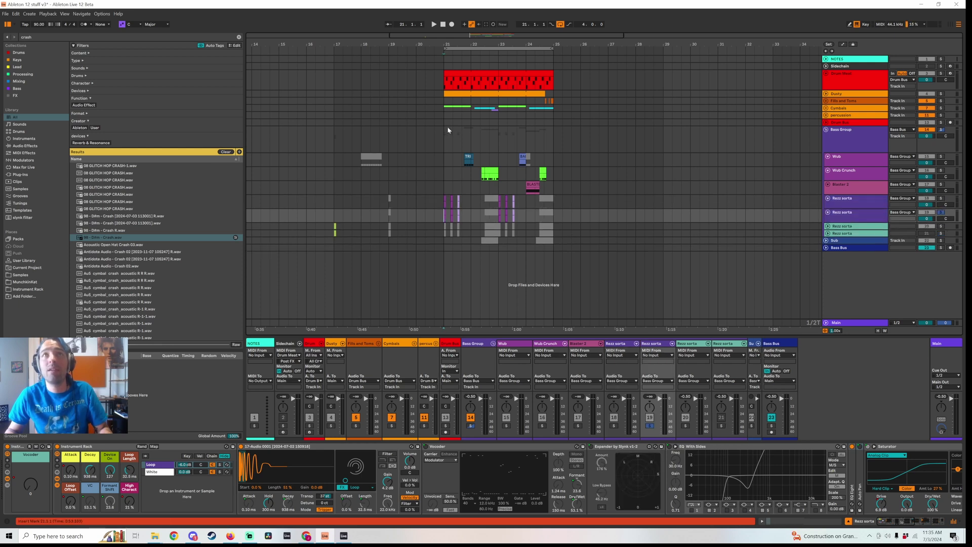
drag(446, 45, 447, 114)
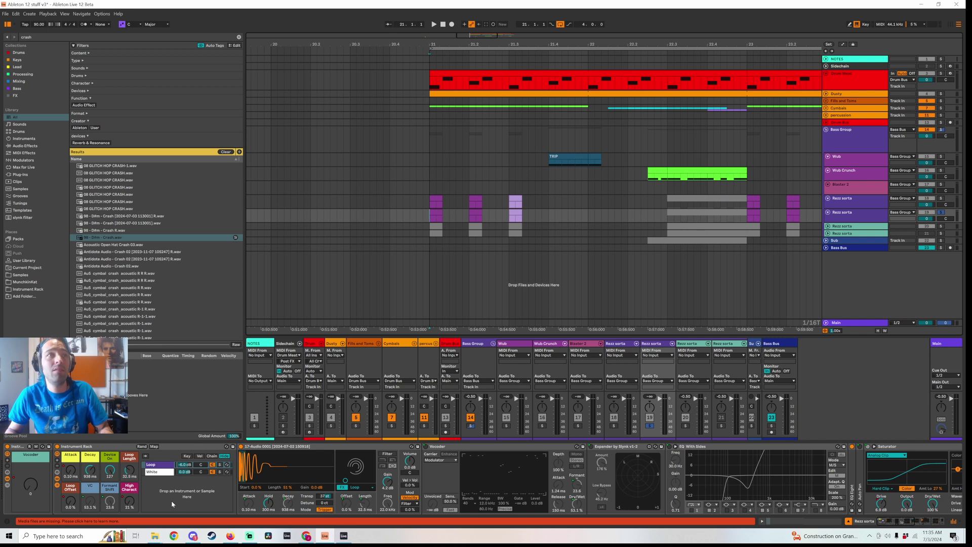
right_click(28, 484)
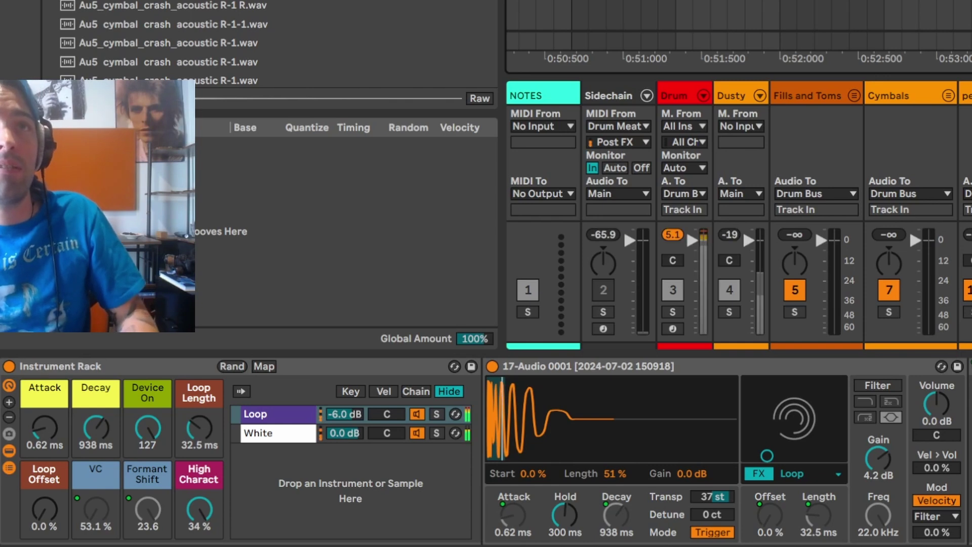
drag(47, 432, 47, 466)
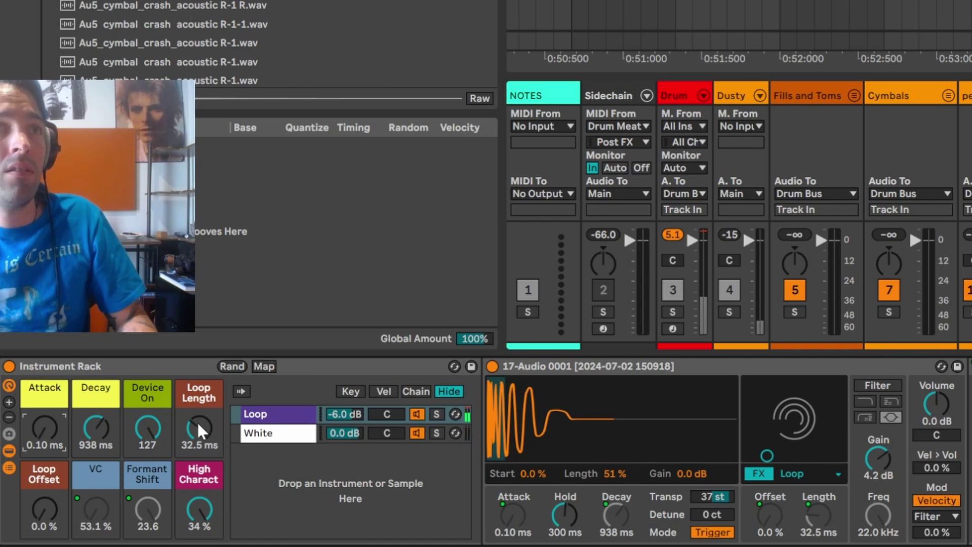
mouse_move(199, 428)
mouse_down()
mouse_move(199, 448)
mouse_move(198, 435)
mouse_up()
key(ctrl+z)
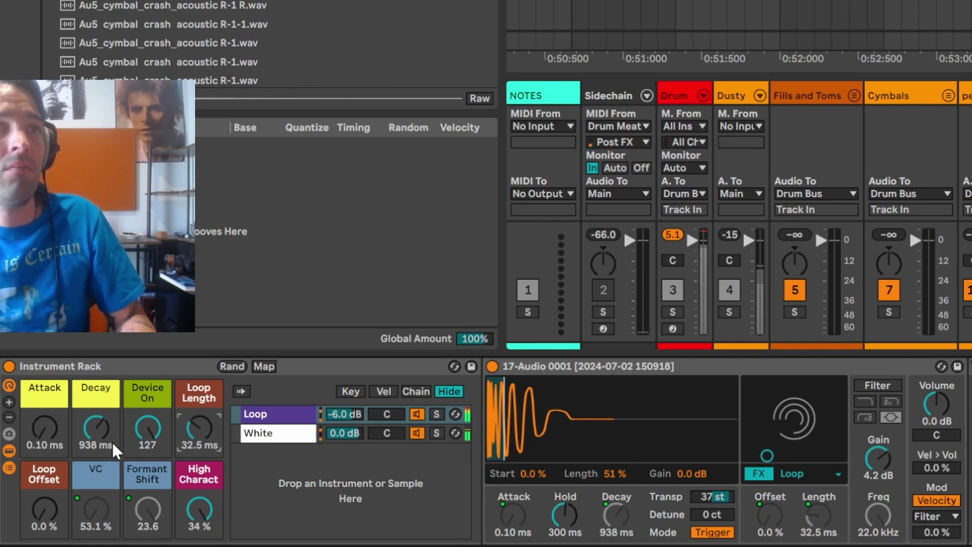
drag(96, 434, 96, 461)
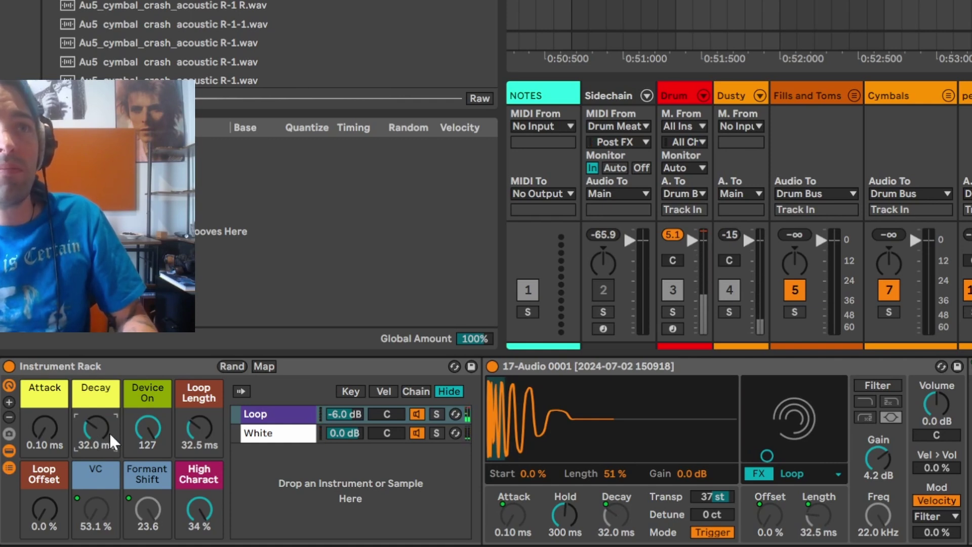
drag(84, 415, 99, 452)
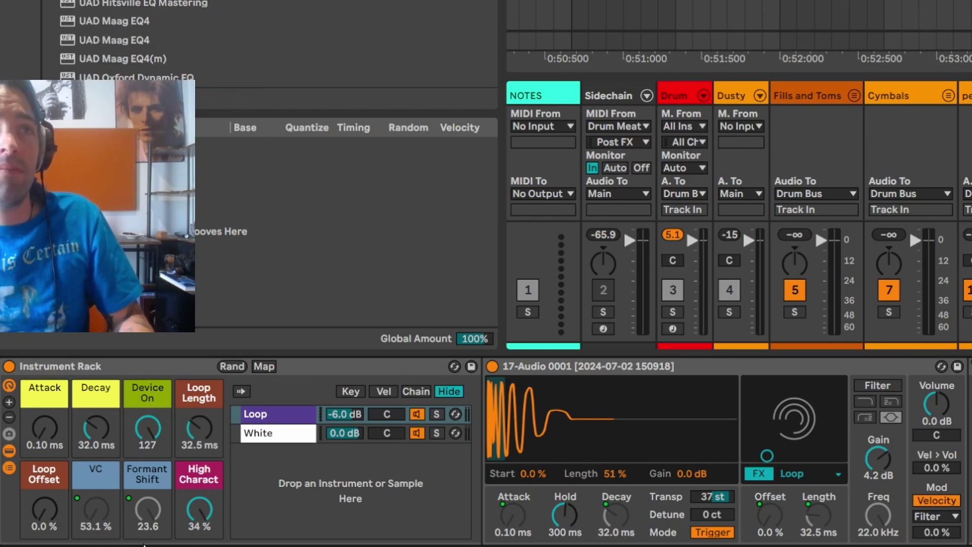
Try the High Charact macro at 21 % and test the rack's Loop Offset and Attack macros.
mouse_move(200, 510)
mouse_down()
mouse_move(199, 544)
mouse_move(199, 509)
mouse_up()
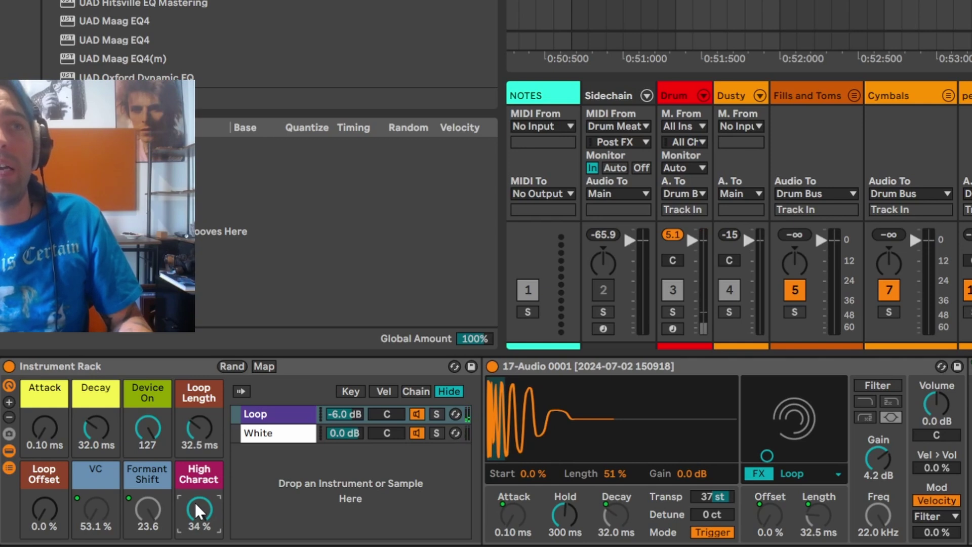
drag(198, 486, 197, 501)
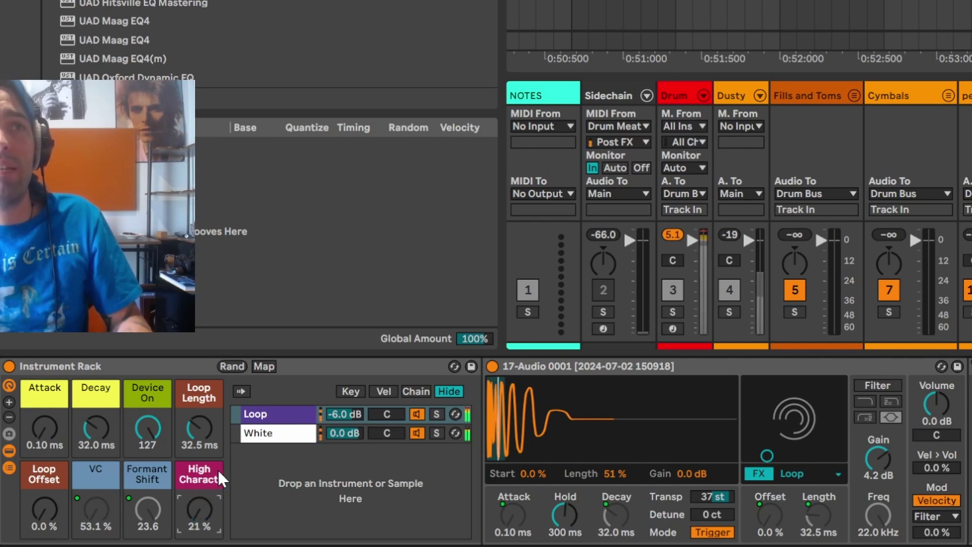
mouse_move(44, 509)
mouse_down()
mouse_move(45, 500)
mouse_move(45, 510)
mouse_up()
drag(49, 430, 49, 431)
Lower Device On and restore it to 127, test the Vocoder macro, and return High Charact to 34 %.
drag(147, 427, 147, 455)
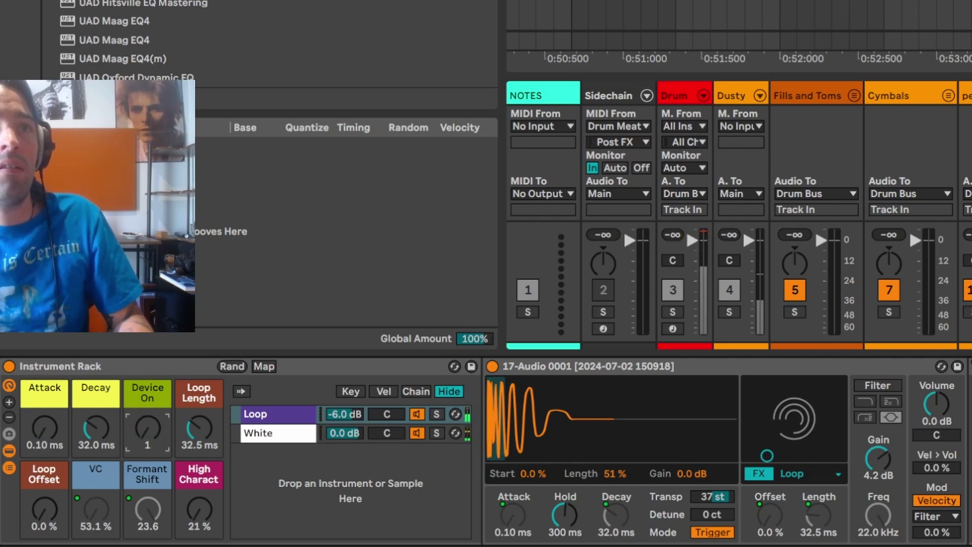
drag(147, 427, 147, 400)
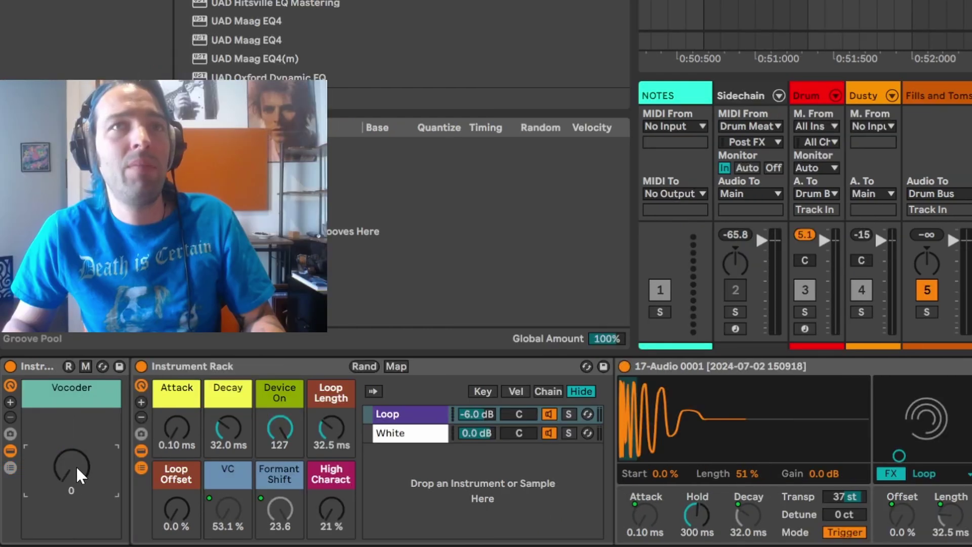
mouse_move(74, 466)
mouse_down()
mouse_move(74, 456)
mouse_move(74, 467)
mouse_up()
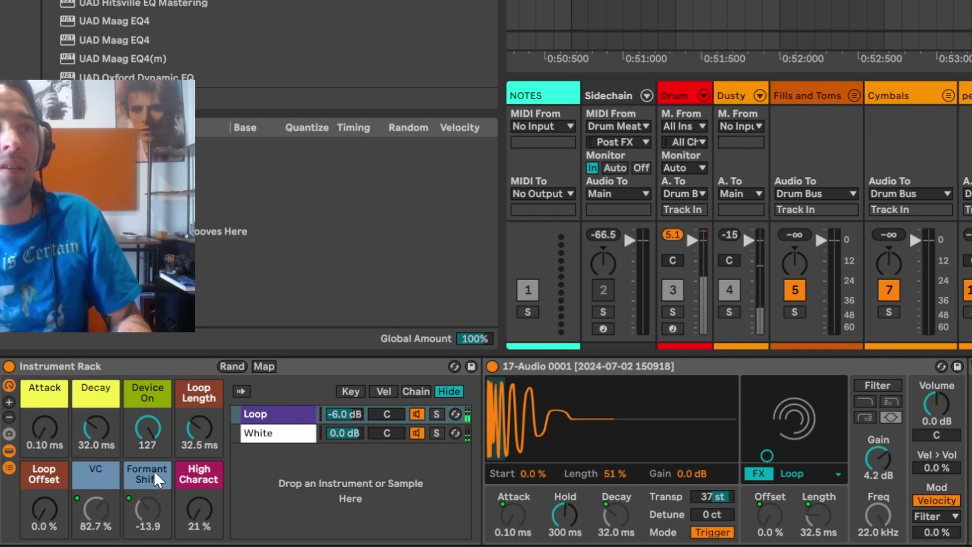
drag(198, 510, 197, 501)
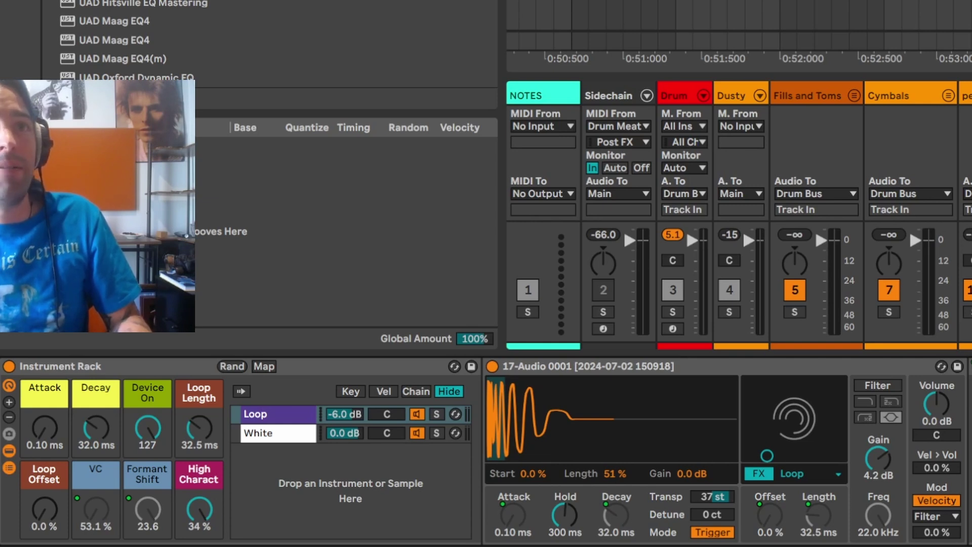
Compare the bass during playback with the Saturator switched off and on.
scroll(485, 451, right, 20)
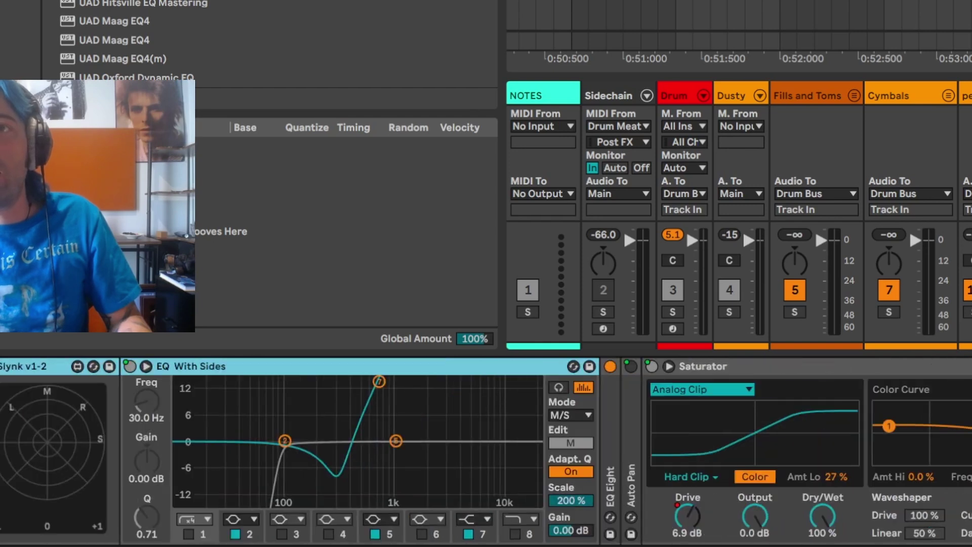
scroll(485, 451, right, 8)
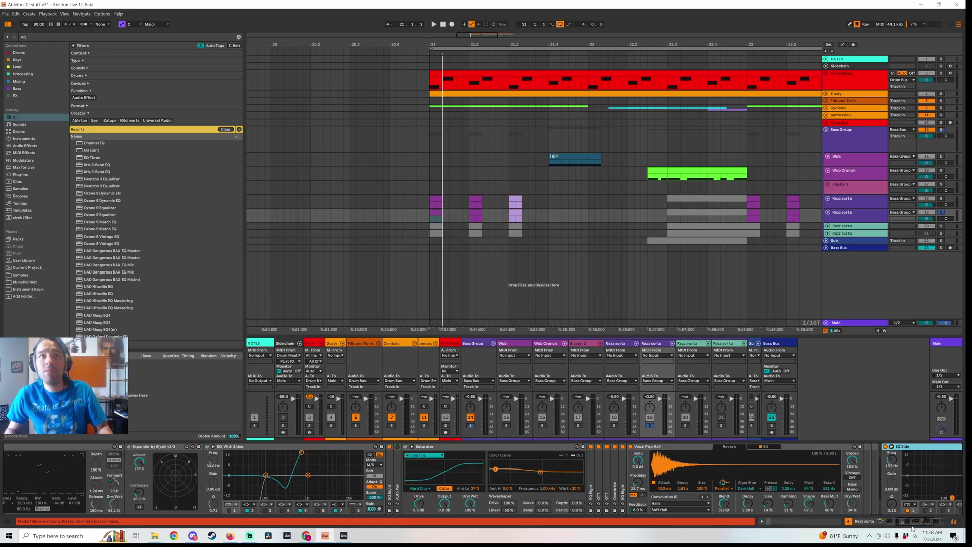
click(520, 449)
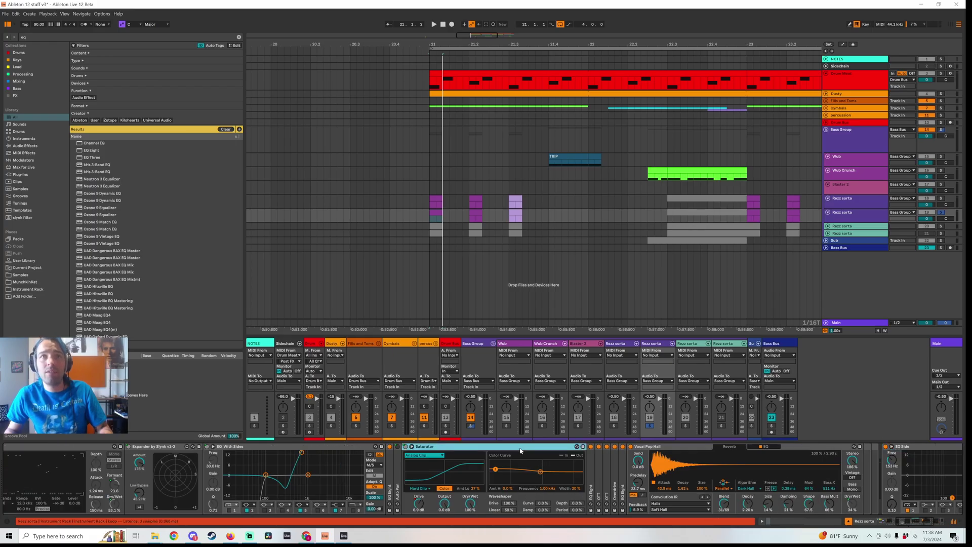
click(883, 522)
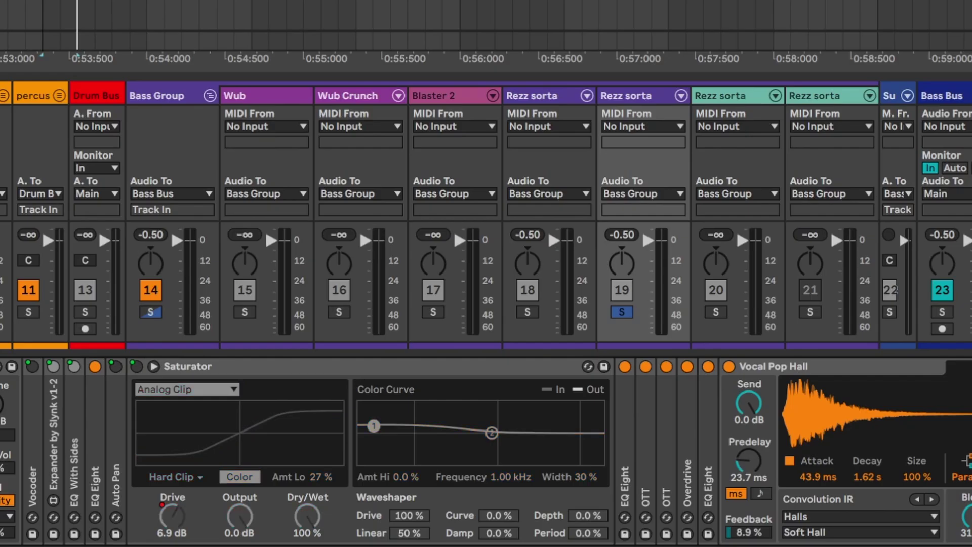
key(space)
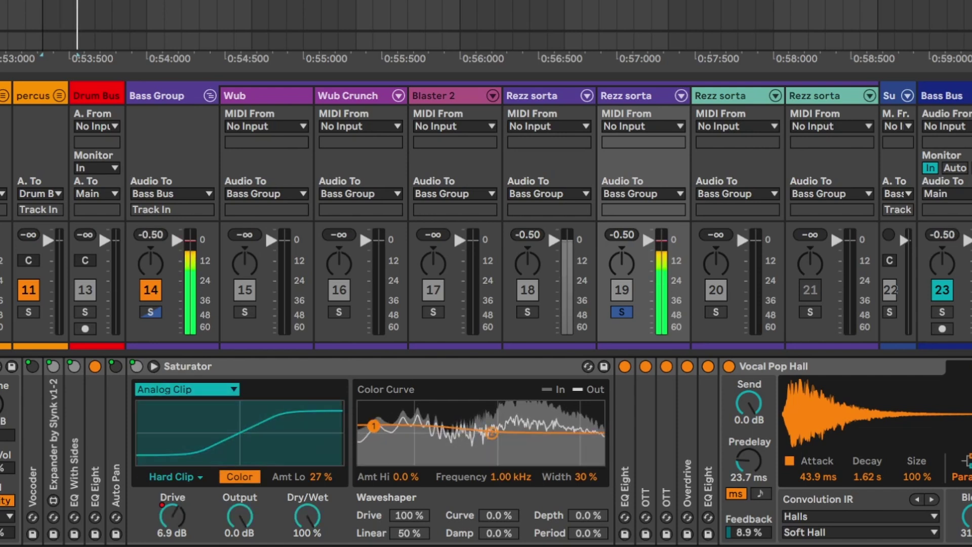
key(0)
key(0)
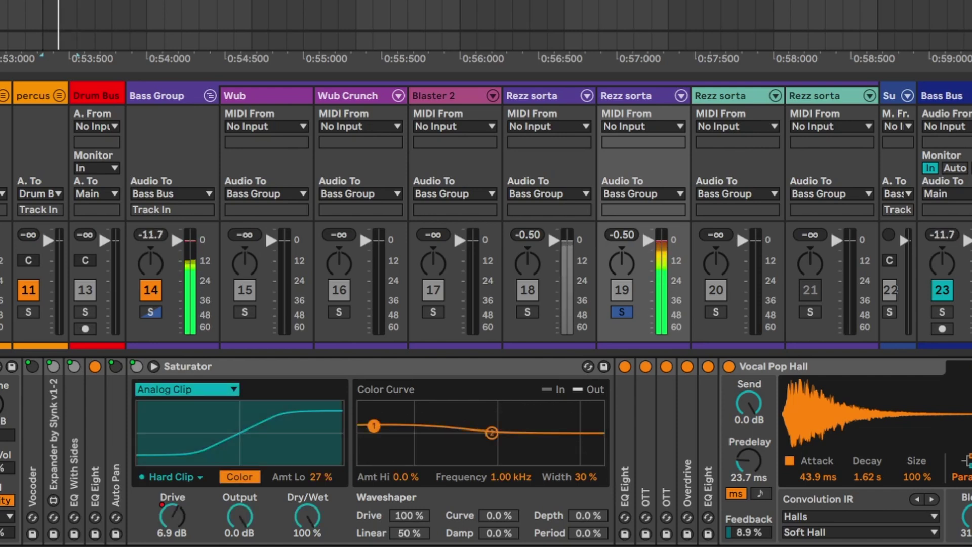
Try the Saturator's color curve with Amt Lo at 100 % and return it to 27 %.
click(226, 369)
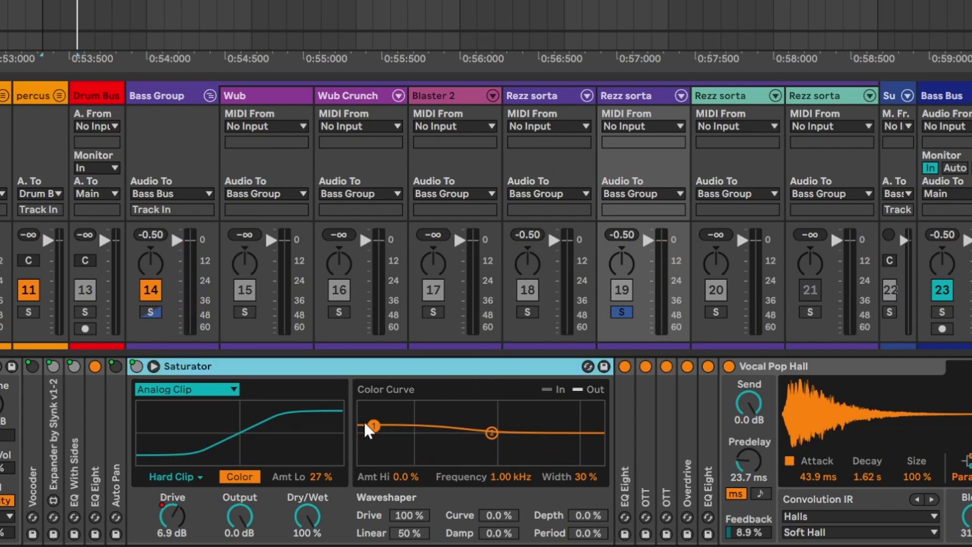
mouse_move(374, 433)
mouse_down()
mouse_move(375, 457)
mouse_move(375, 425)
mouse_up()
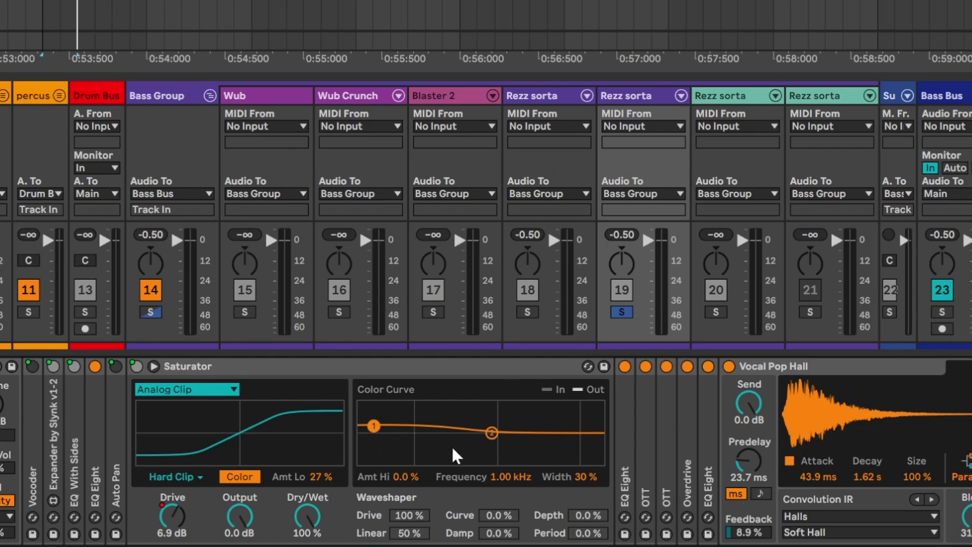
mouse_move(373, 426)
mouse_down()
mouse_move(374, 458)
mouse_move(374, 406)
mouse_up()
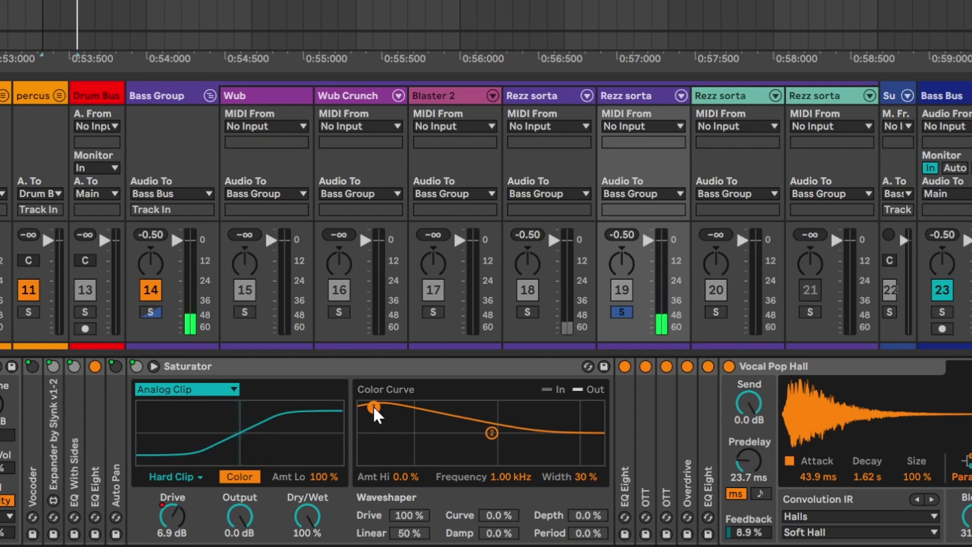
drag(375, 414, 372, 426)
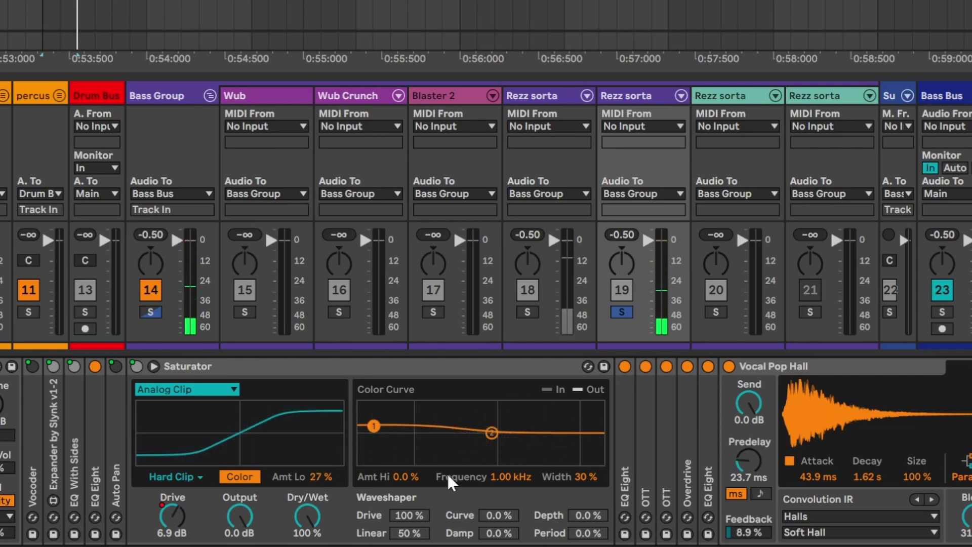
click(469, 372)
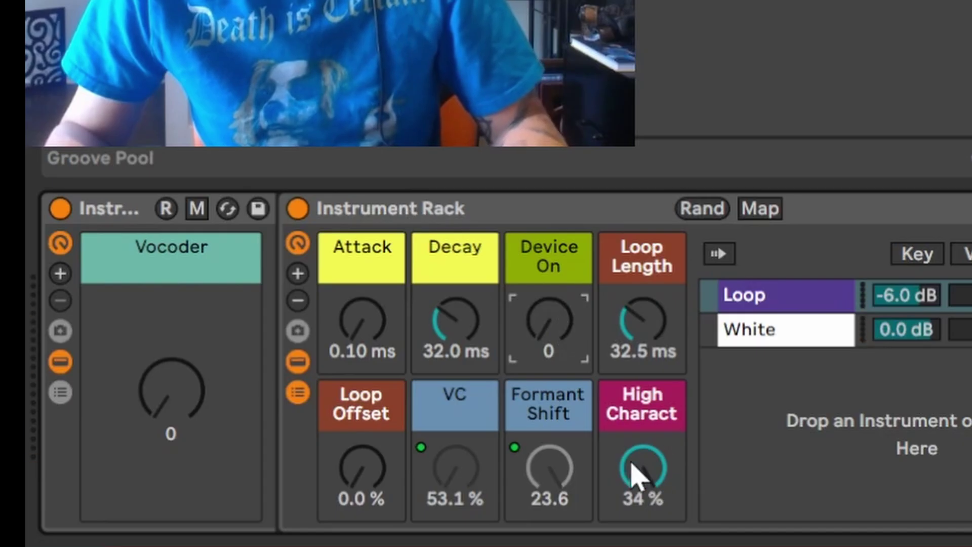
Set the rack's Device On macro to 127 and High Charact to 21 %, keeping Loop Offset at 0.0 %.
drag(631, 462, 658, 445)
drag(536, 358, 536, 304)
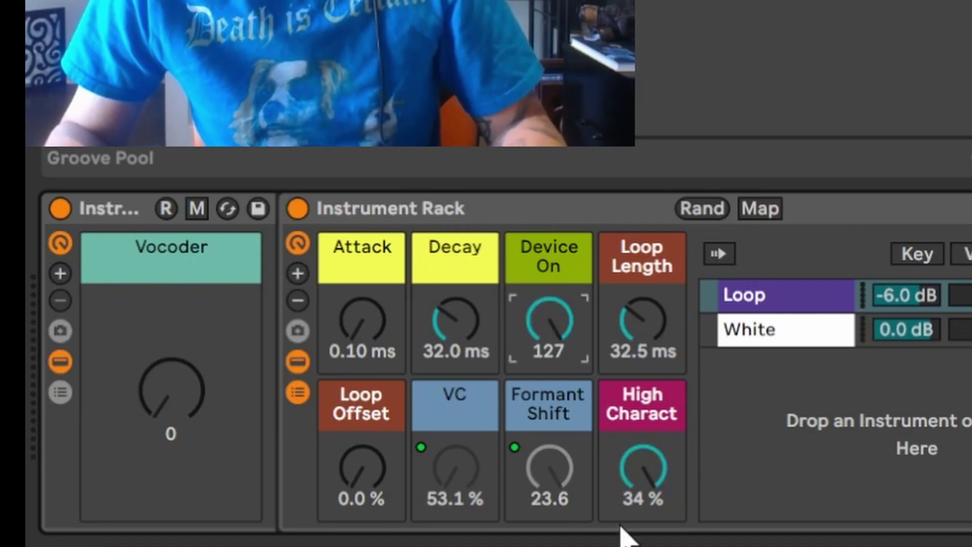
drag(646, 462, 646, 481)
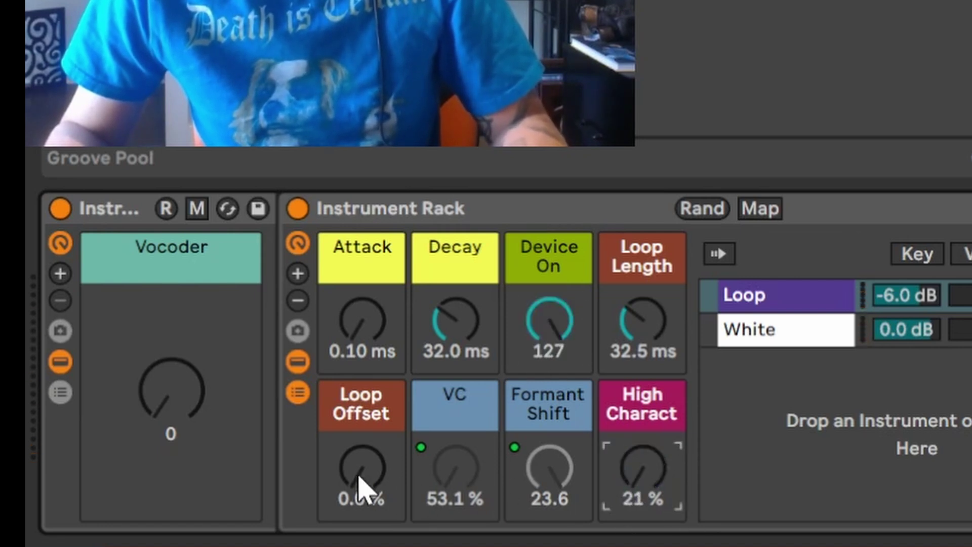
drag(358, 476, 359, 467)
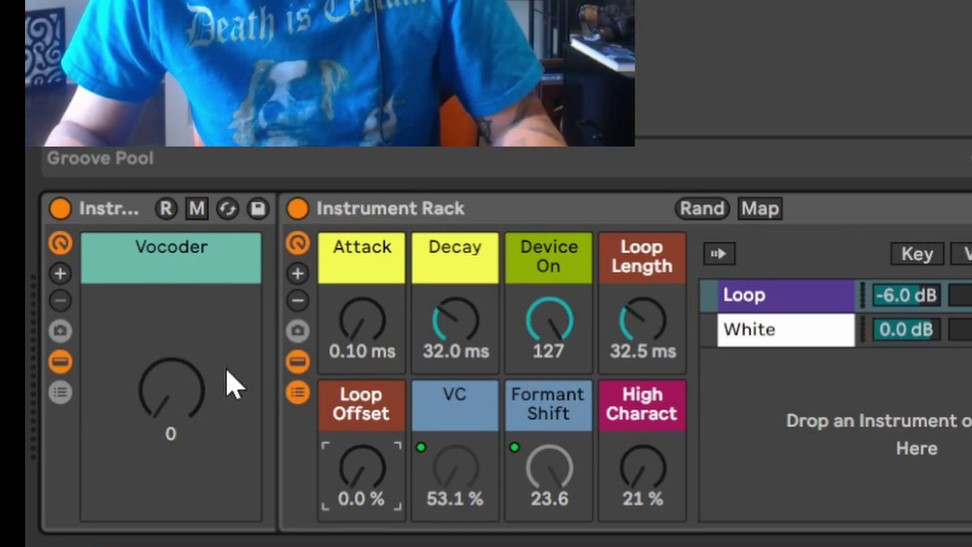
Set the Vocoder macro to 20, High Charact to 34 % and Device On to 0.
drag(173, 389, 172, 380)
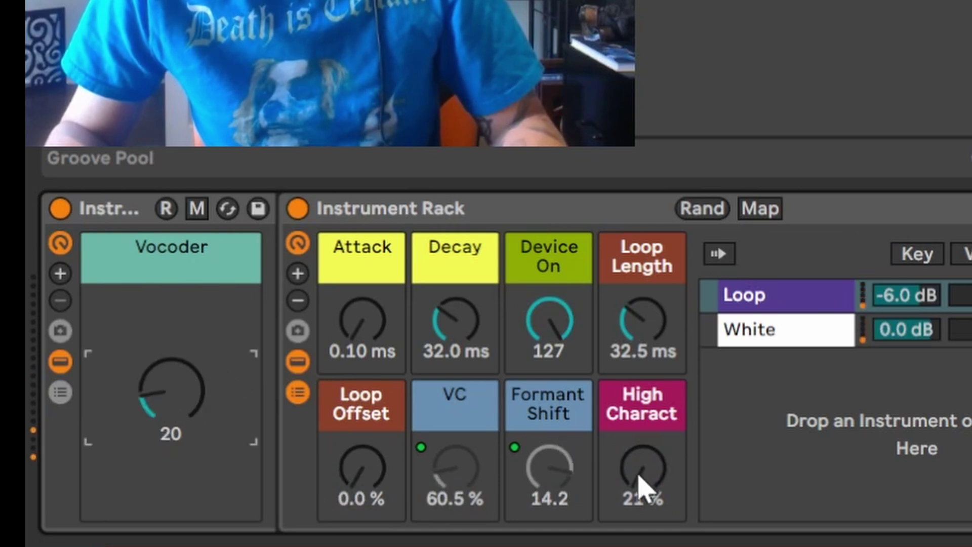
drag(642, 481, 643, 472)
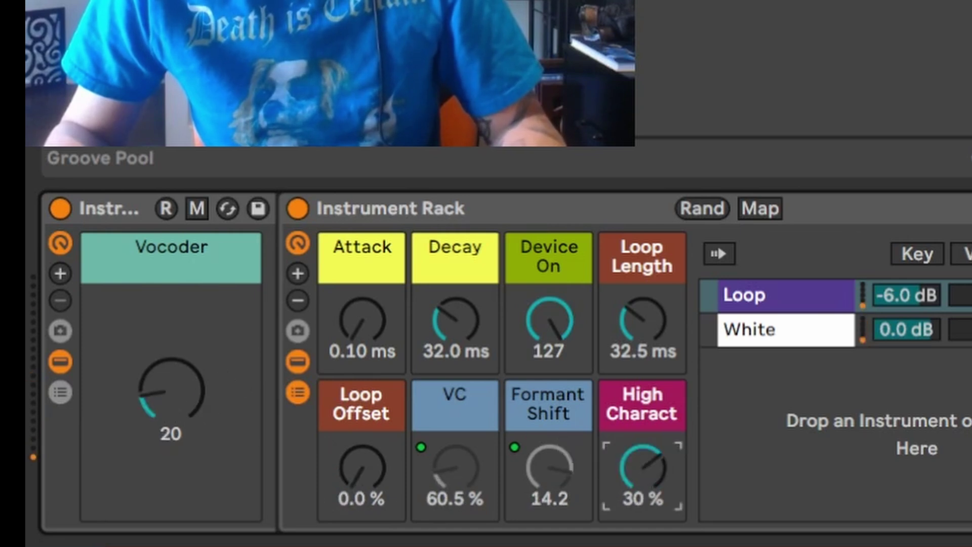
drag(549, 321, 549, 354)
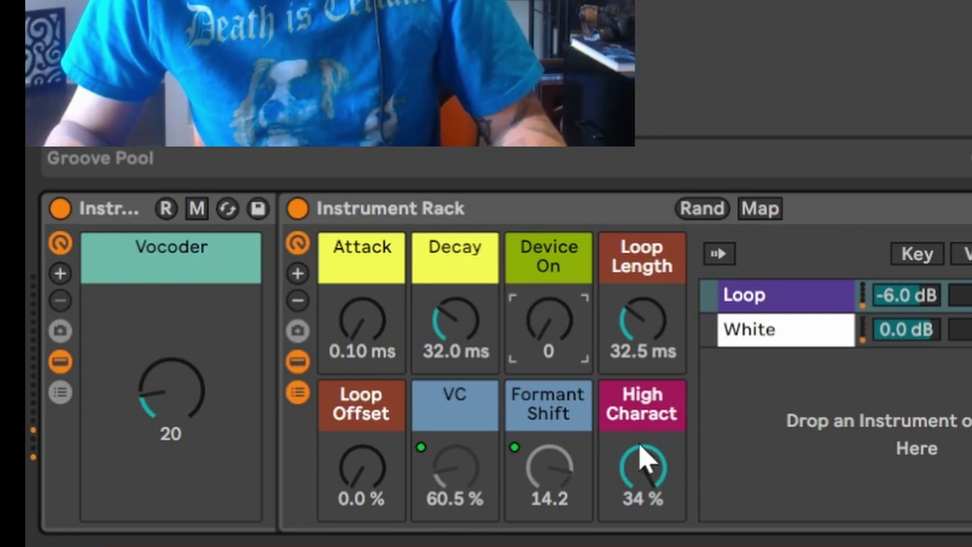
Set High Charact to 31 % and play the bass with Loop Offset at 0.0 % and Loop Length at 91.5 ms.
drag(642, 456, 644, 482)
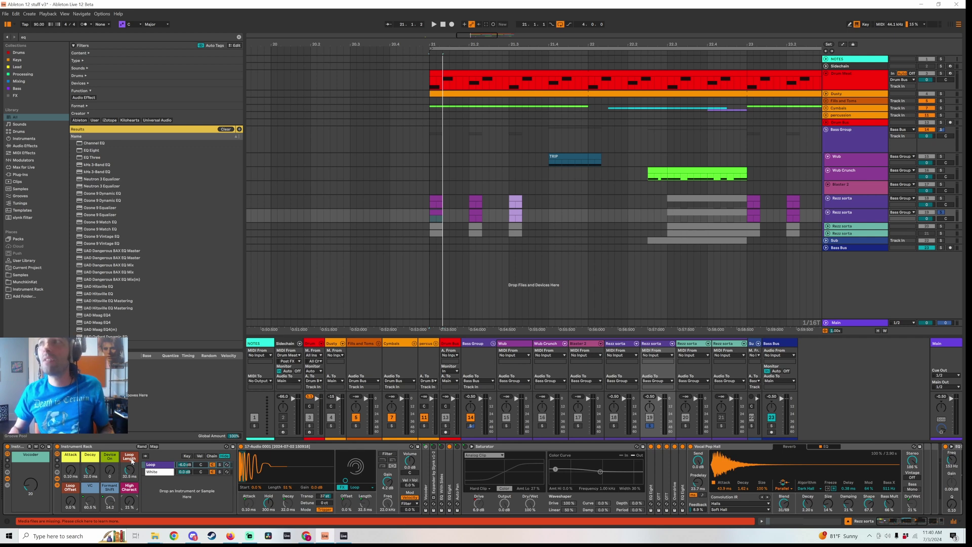
click(327, 448)
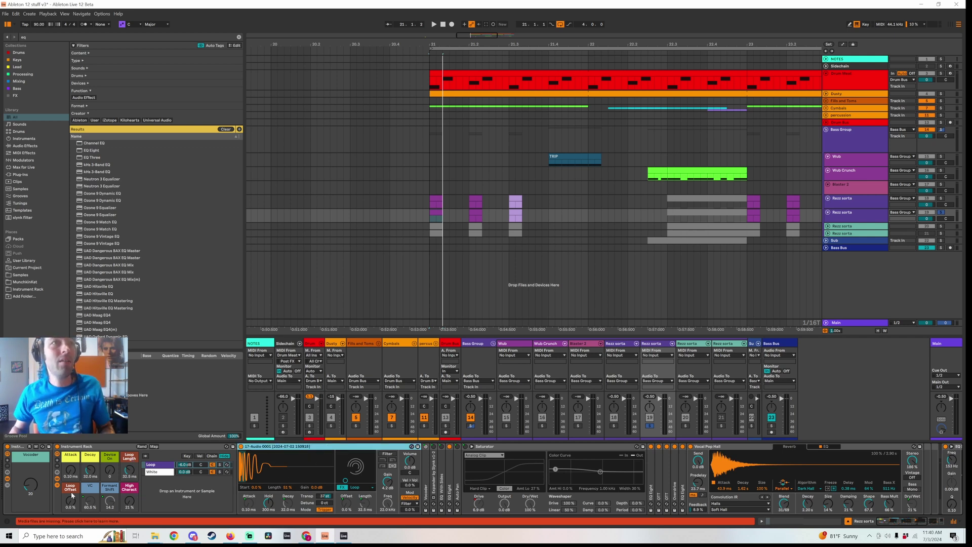
click(71, 462)
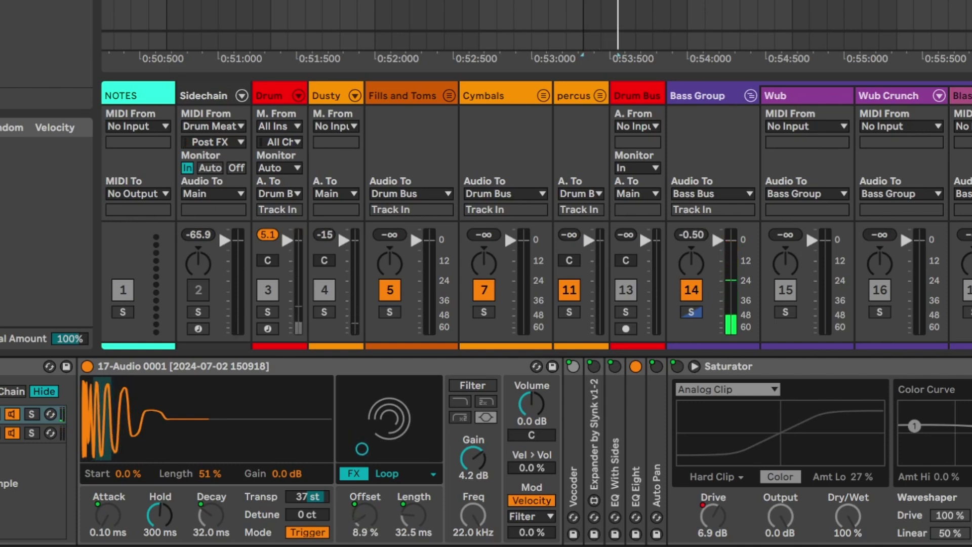
key(space)
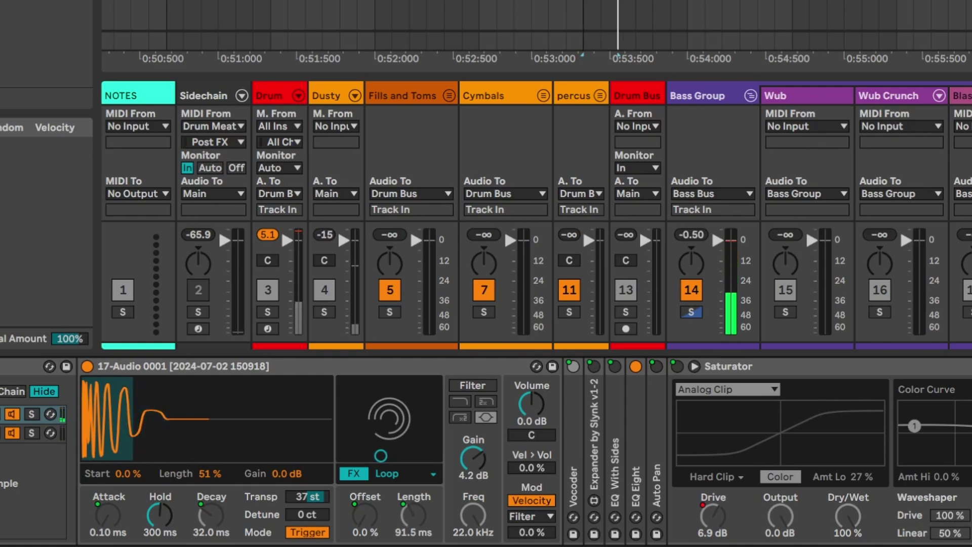
Copy the purple Rezz sorta clip to bar 20, duplicate it into a row of six clips up to 20.3, and select the row.
drag(439, 212, 282, 219)
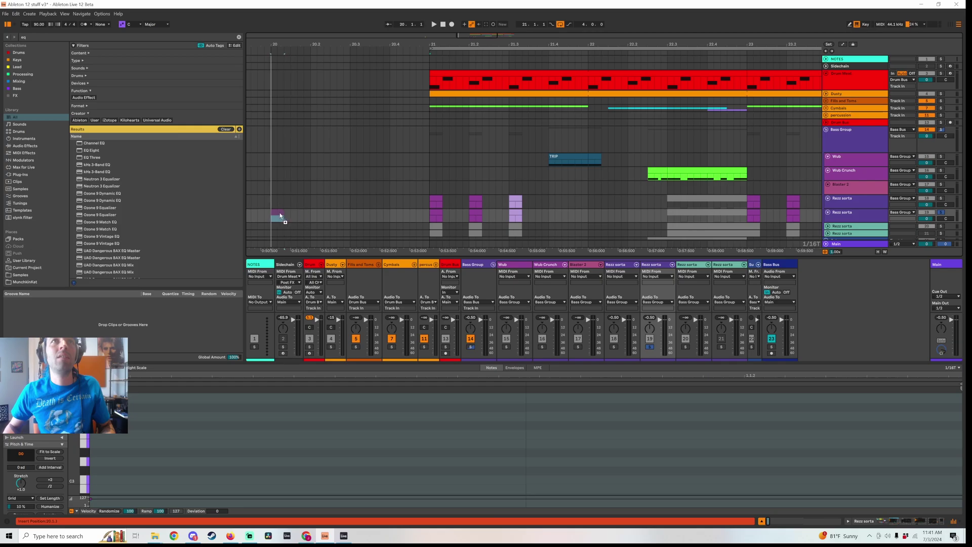
key(ctrl+d)
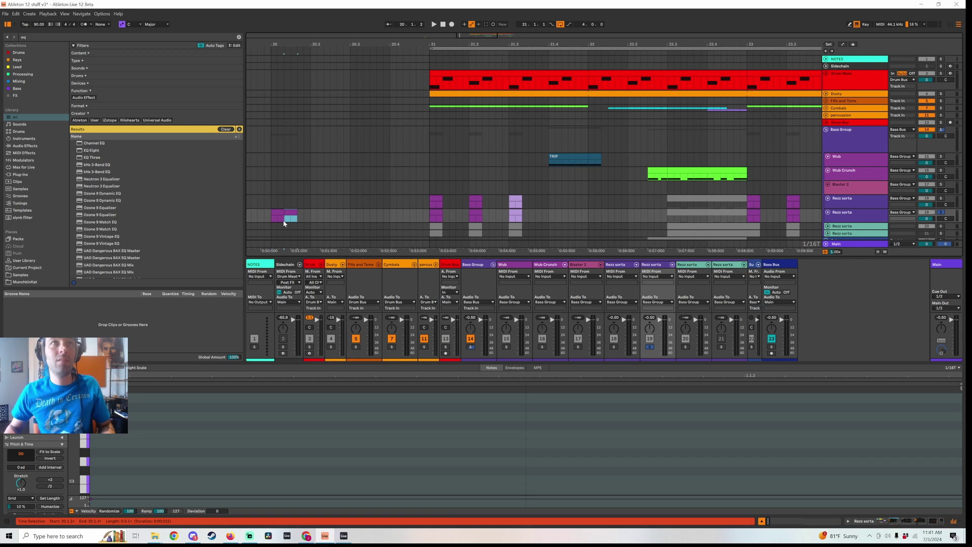
key(ctrl+d)
key(ctrl+d)
key(ctrl+d)
key(ctrl+d)
key(ctrl+d)
key(ctrl+d)
key(ctrl+d)
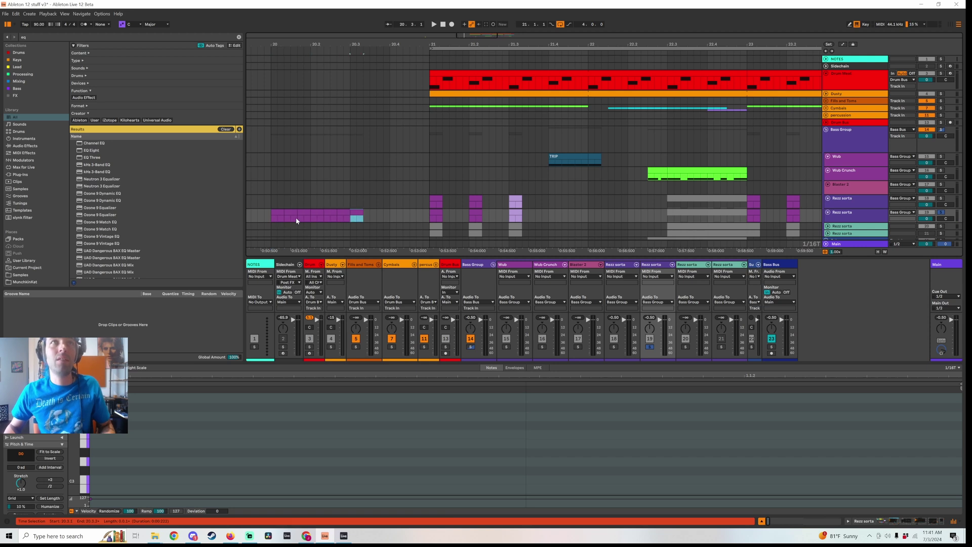
key(ctrl+z)
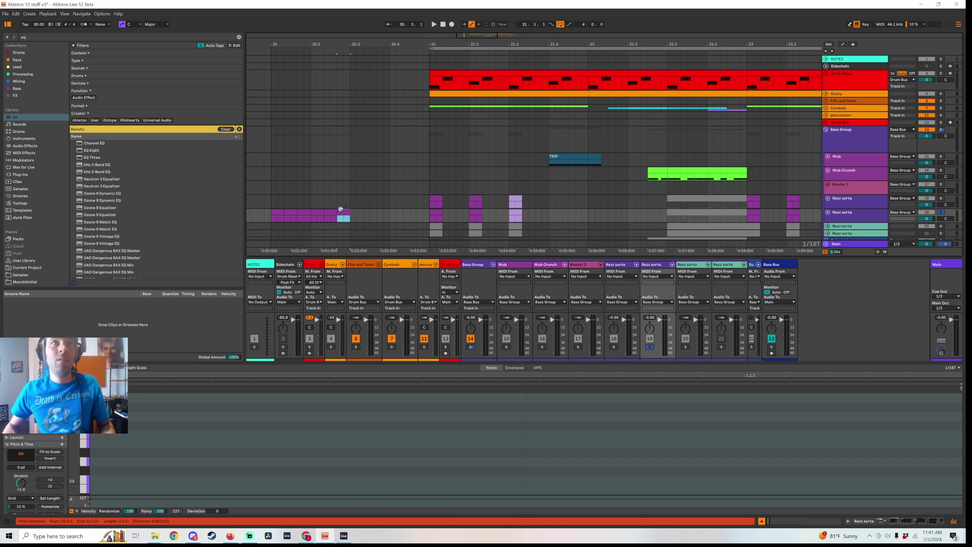
click(334, 211)
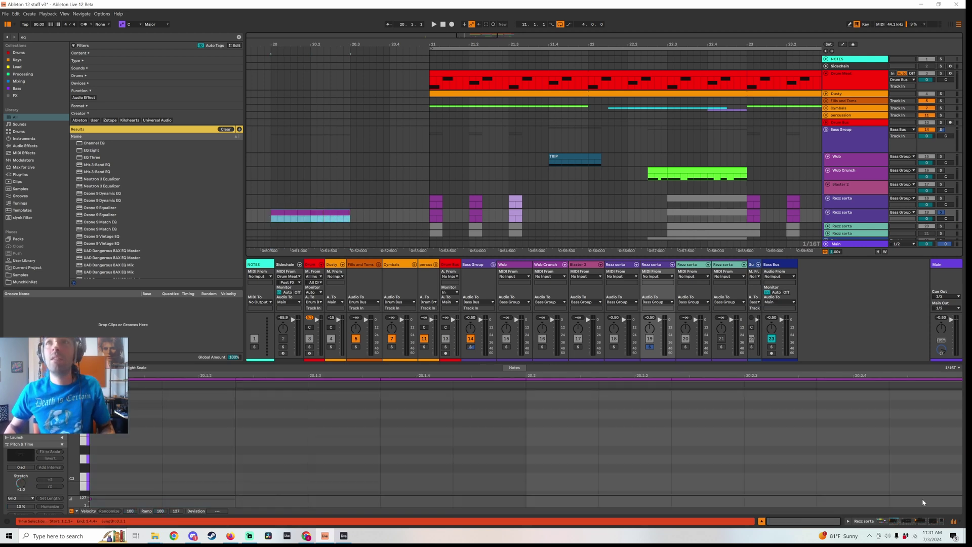
Play the duplicated clips at bar 20 while raising the rack's Loop Length, ending at 139 ms.
click(909, 524)
key(space)
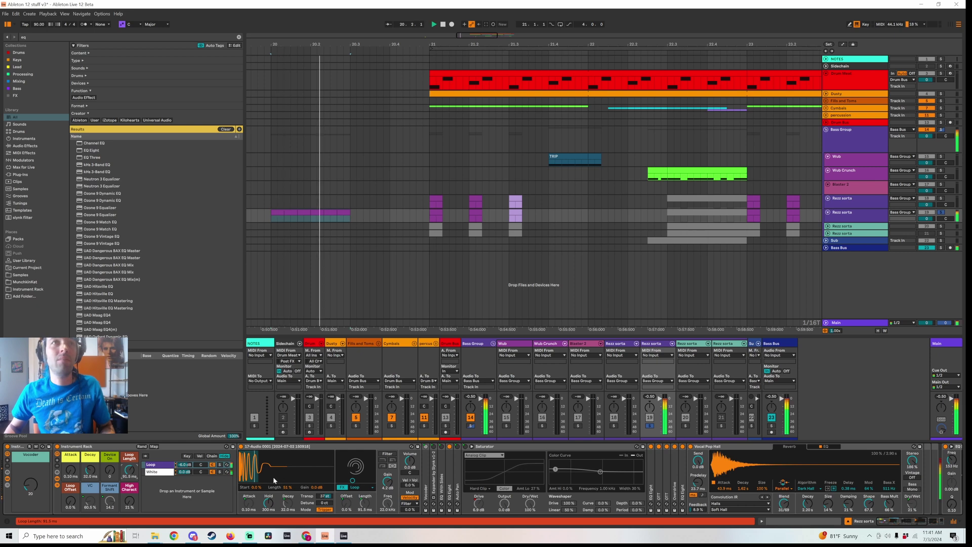
drag(131, 474, 130, 453)
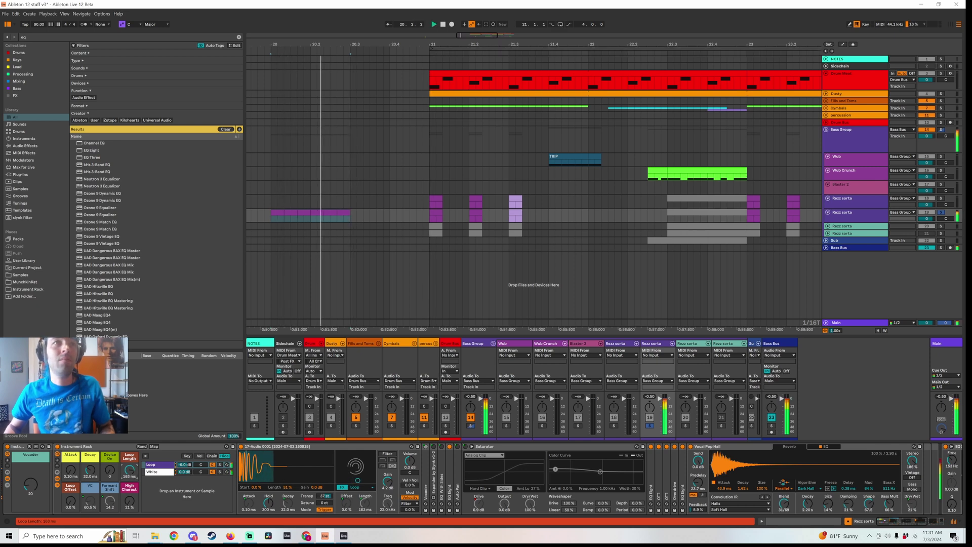
key(ctrl+space)
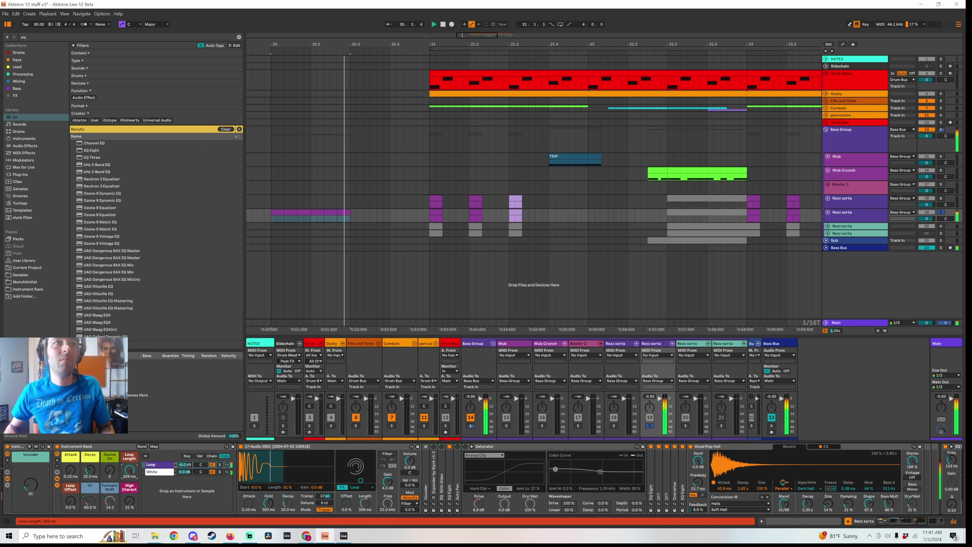
mouse_move(130, 471)
mouse_down()
mouse_move(130, 488)
mouse_move(129, 462)
mouse_up()
key(ctrl+space)
key(ctrl+space)
Loop the row of six clips at bar 20 and adjust the Loop Length macro during playback.
key(ctrl+l)
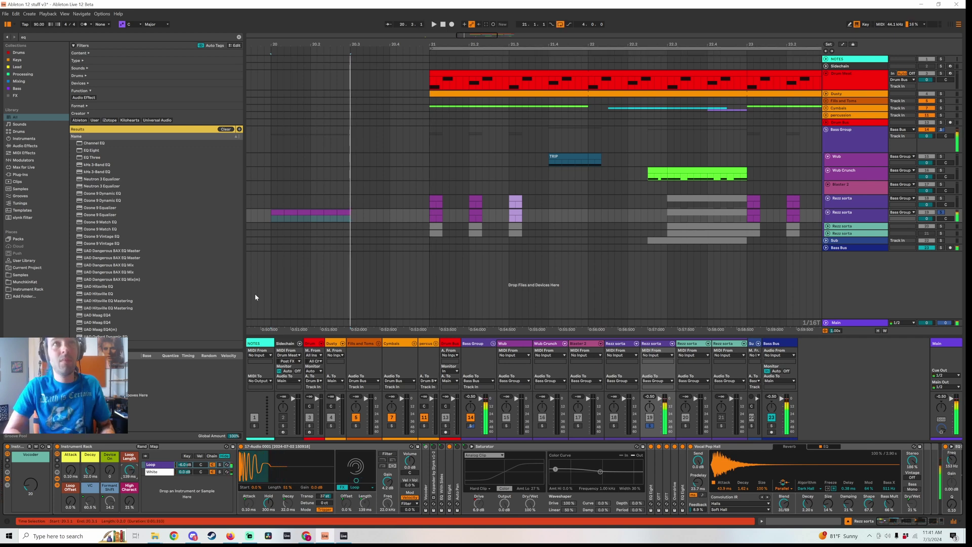
click(278, 214)
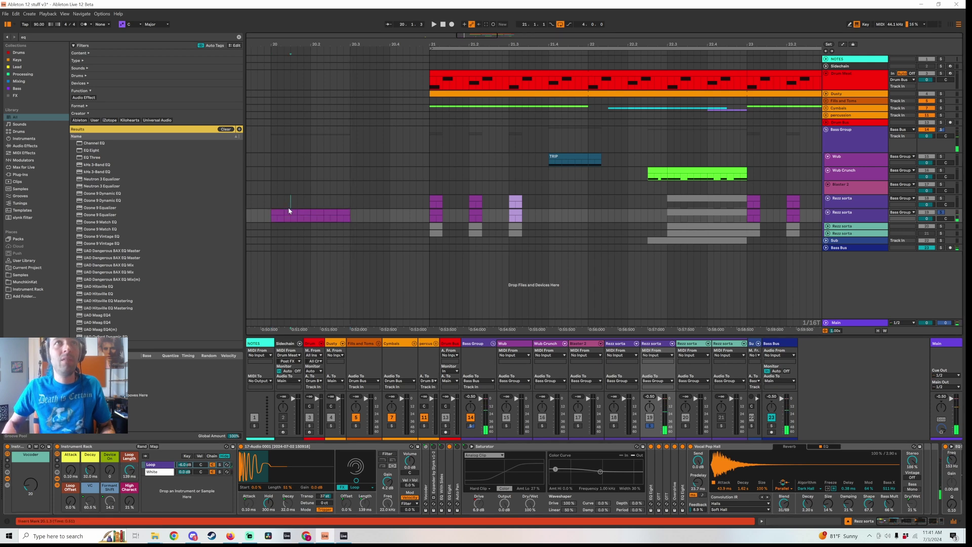
click(302, 214)
key(ctrl+l)
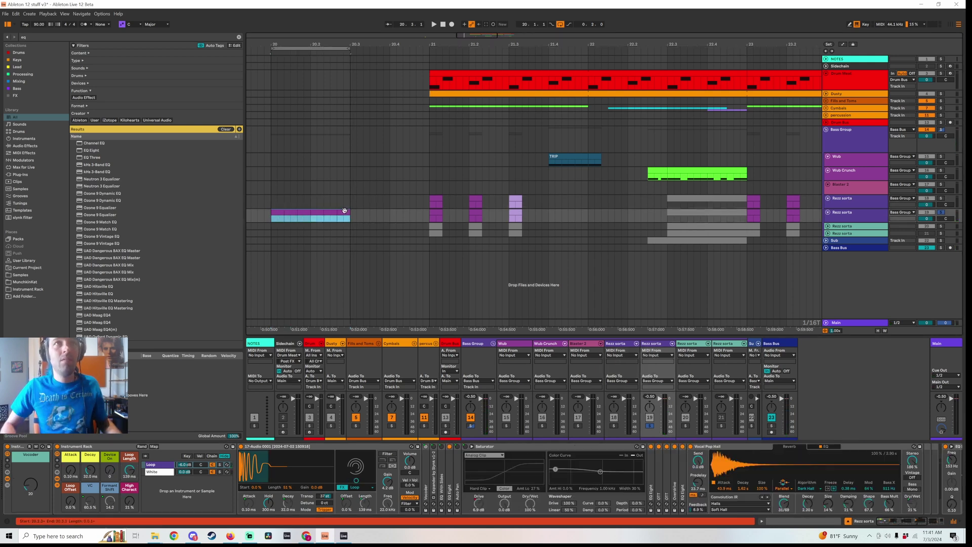
key(space)
mouse_move(130, 469)
mouse_down()
mouse_move(130, 490)
mouse_move(129, 469)
mouse_up()
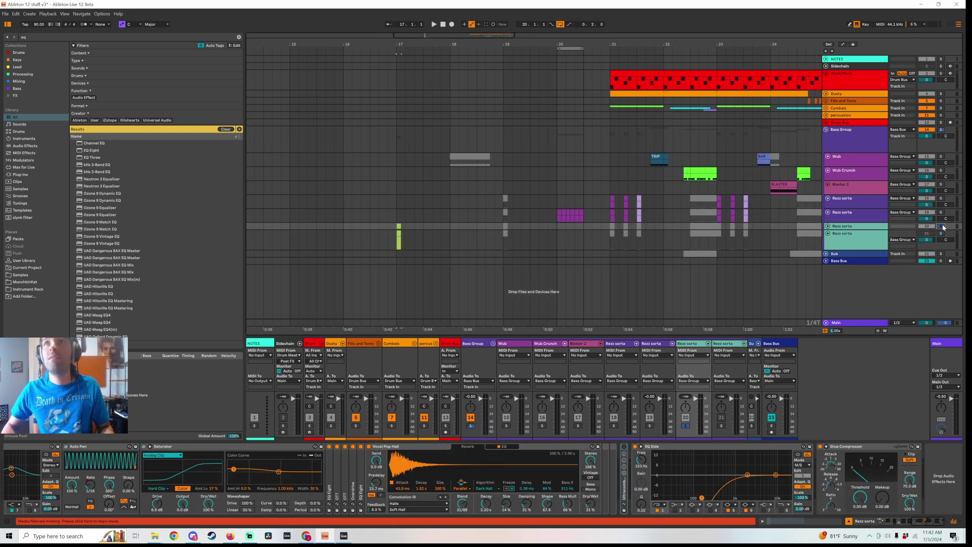
Play the soloed first green Rezz sorta track from bar 17 and examine its Vocoder and Auto Pan Sync Rate automation.
key(space)
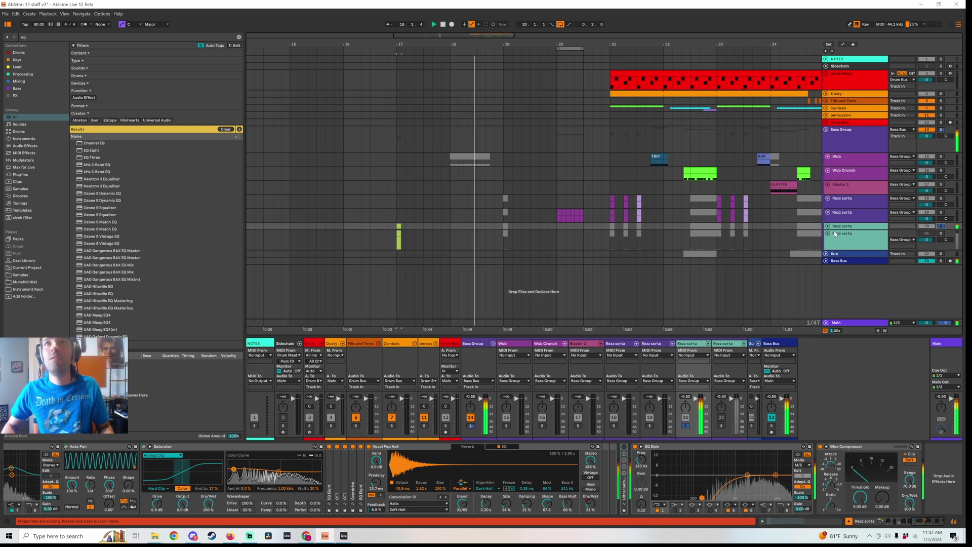
key(a)
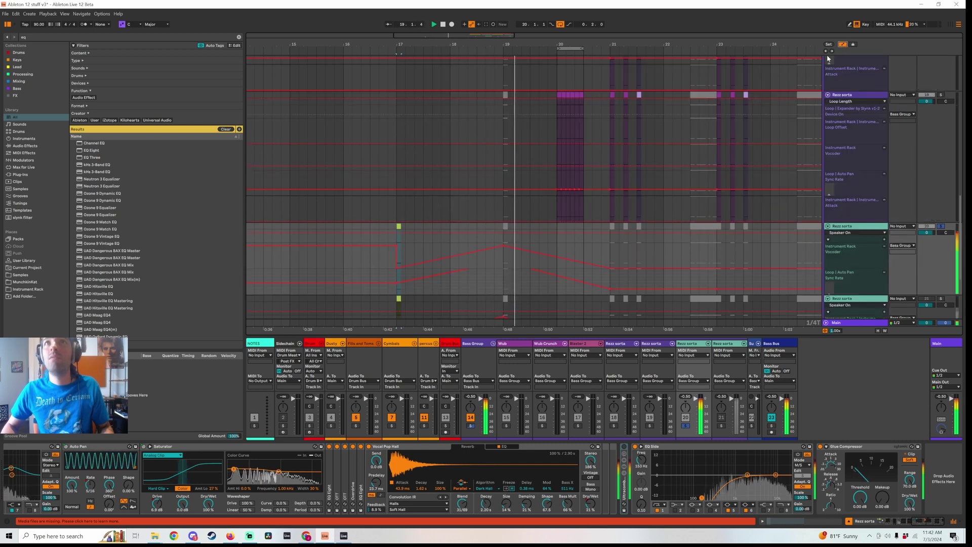
scroll(676, 238, down, 1)
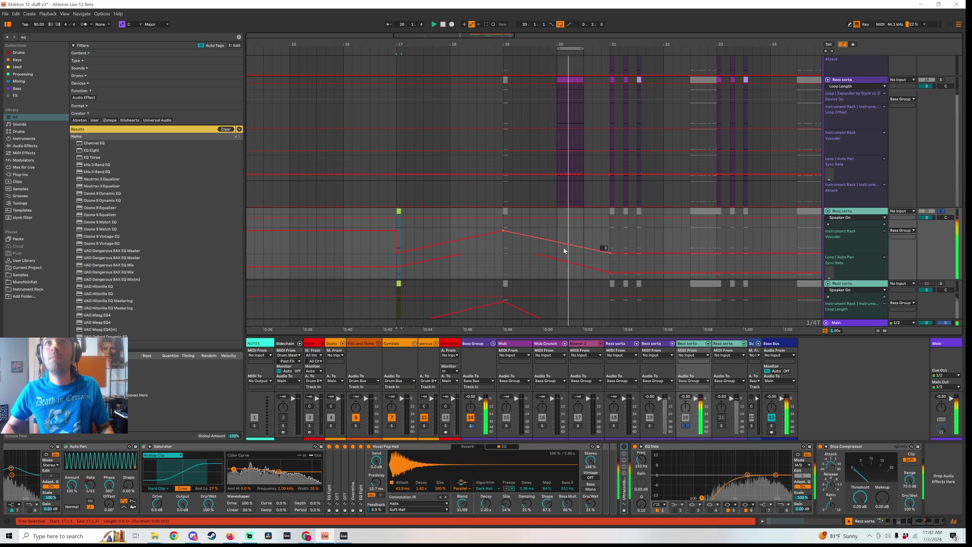
click(575, 47)
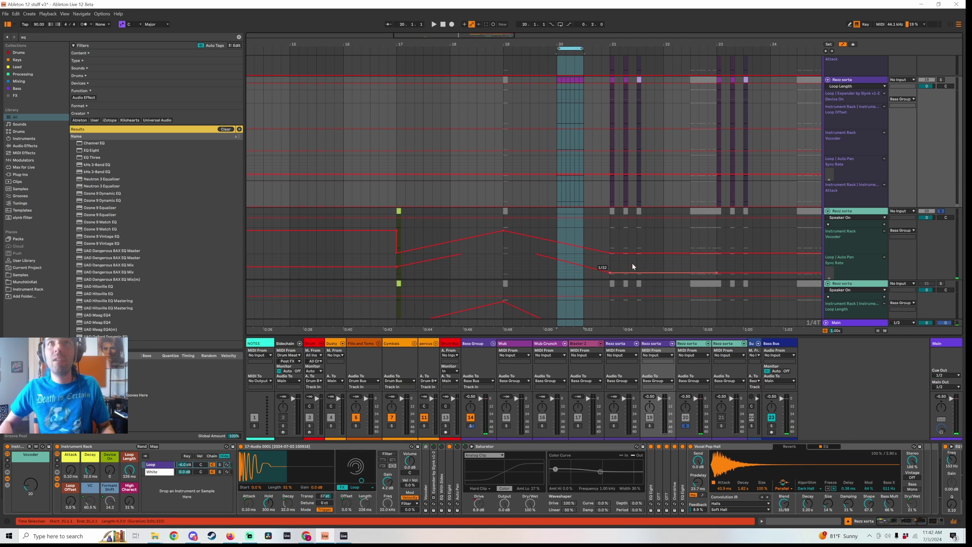
scroll(632, 266, down, 5)
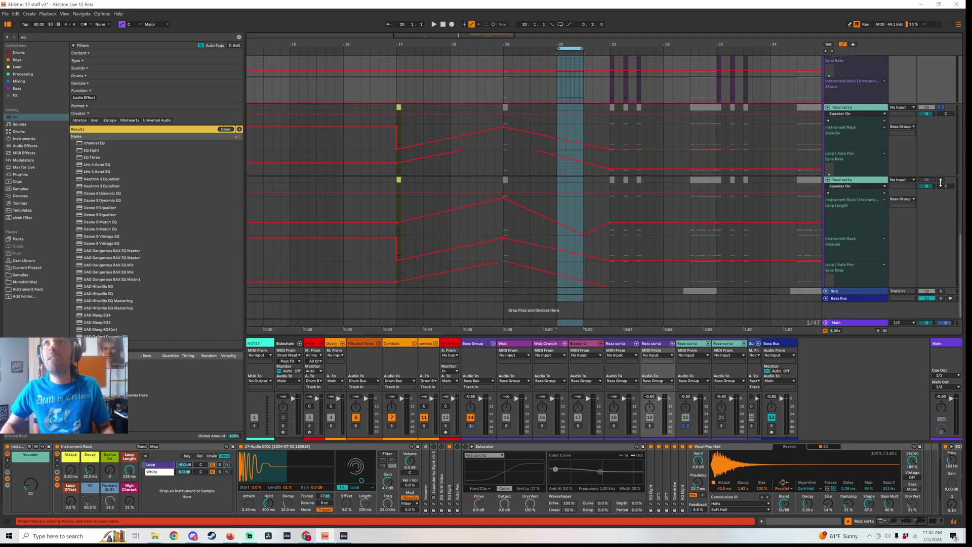
Solo the second green Rezz sorta track, play it from bar 17 to hear its Loop Length automation, and unsolo it.
click(940, 183)
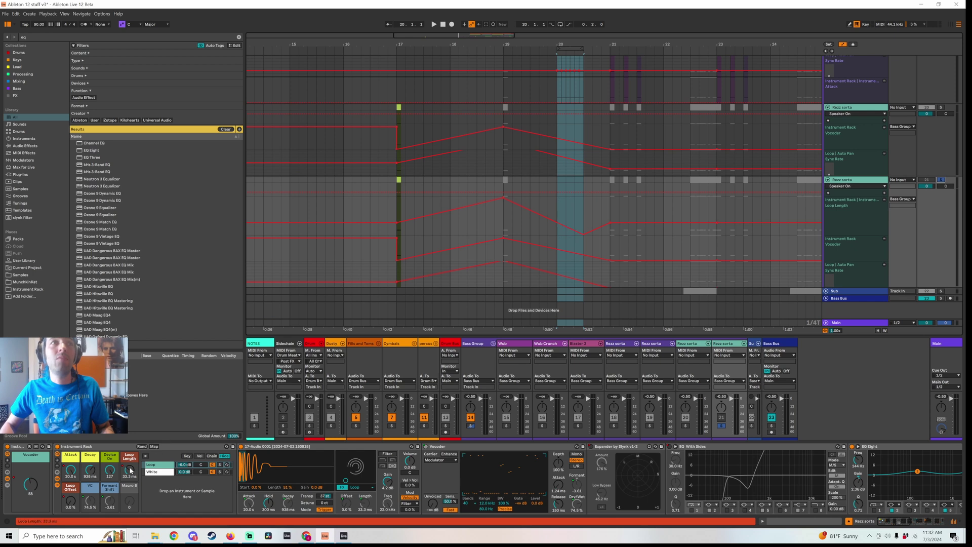
click(398, 214)
key(space)
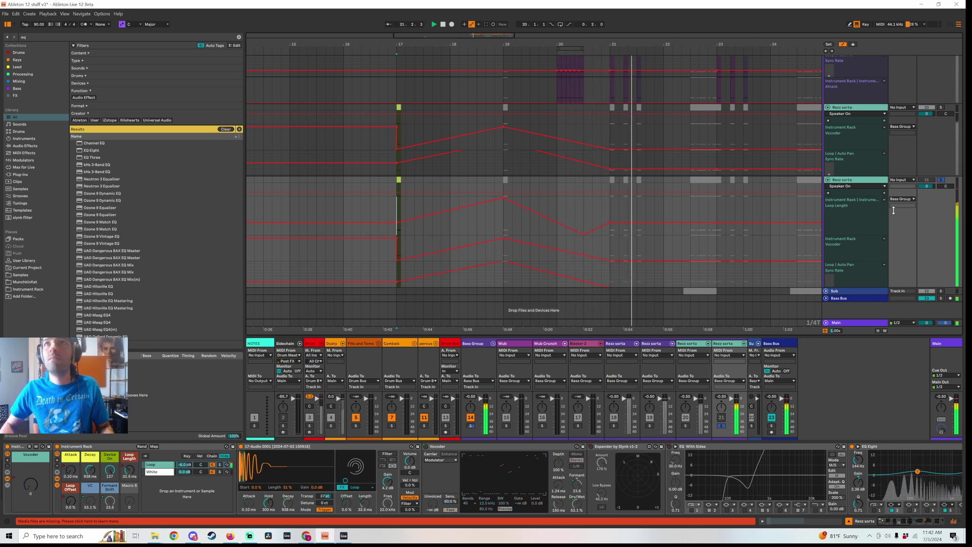
click(940, 180)
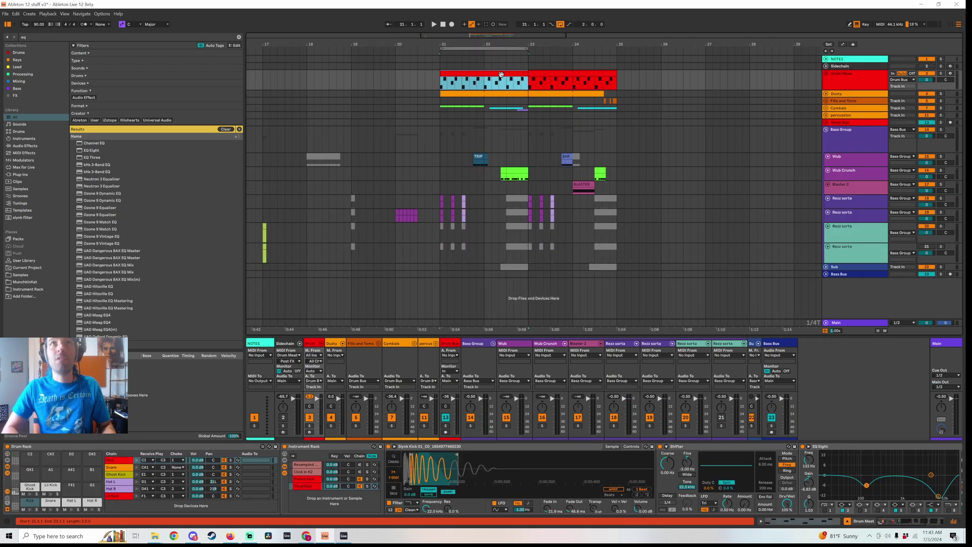
Extend the arrangement loop to bar 25 and review the first purple Rezz sorta track's automation lanes and devices.
drag(526, 48, 601, 49)
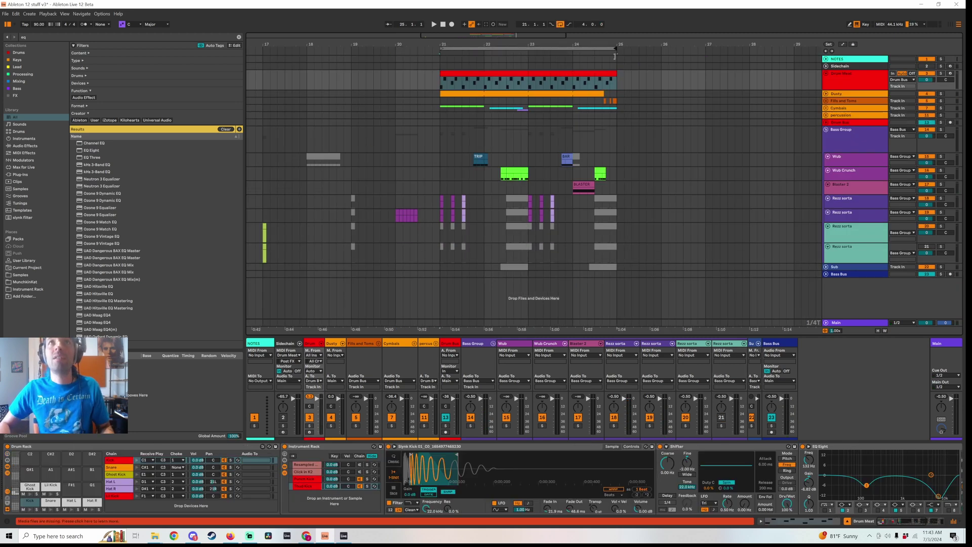
click(441, 199)
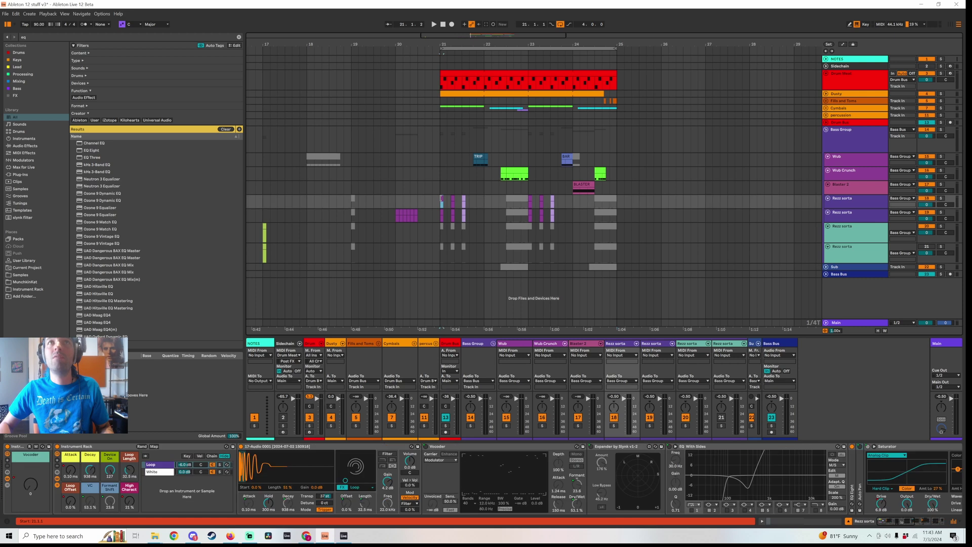
click(842, 45)
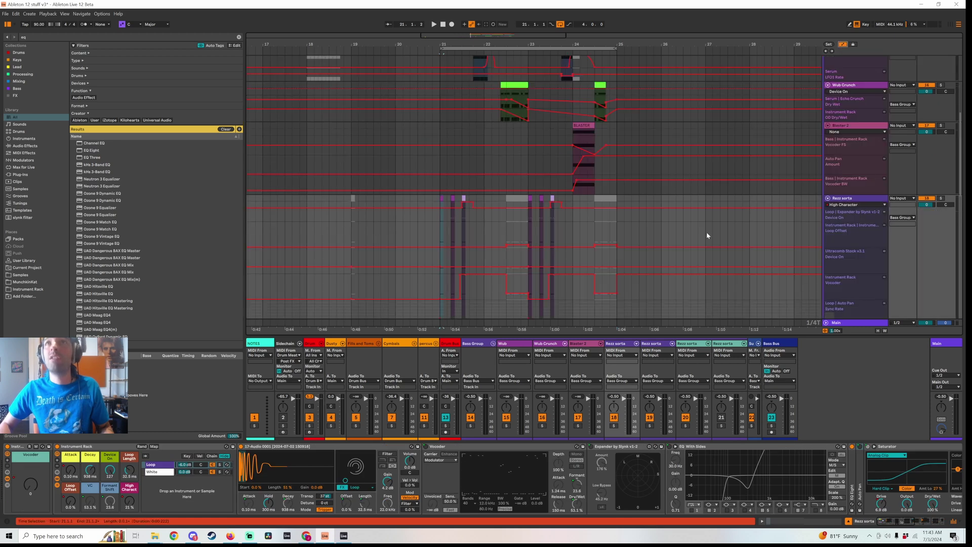
scroll(639, 241, down, 3)
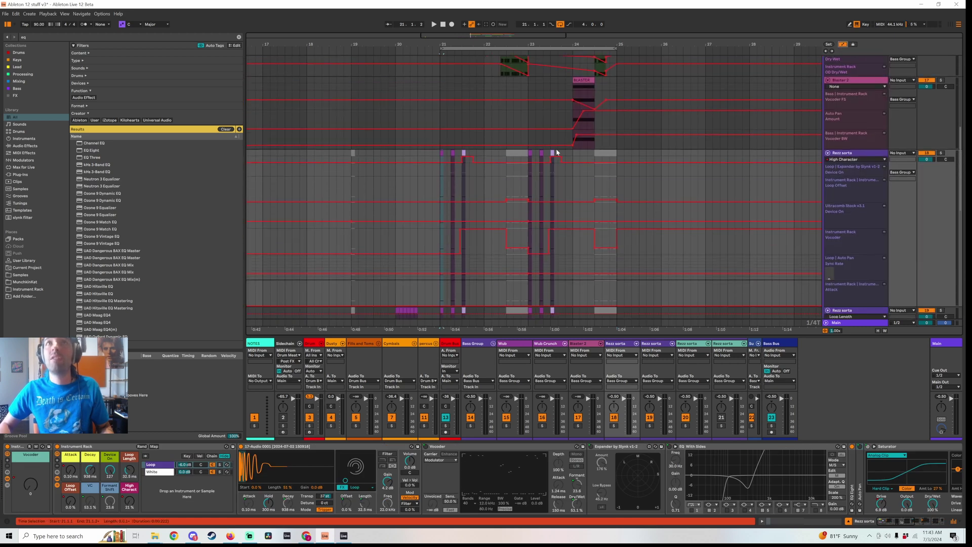
scroll(861, 150, up, 2)
click(842, 46)
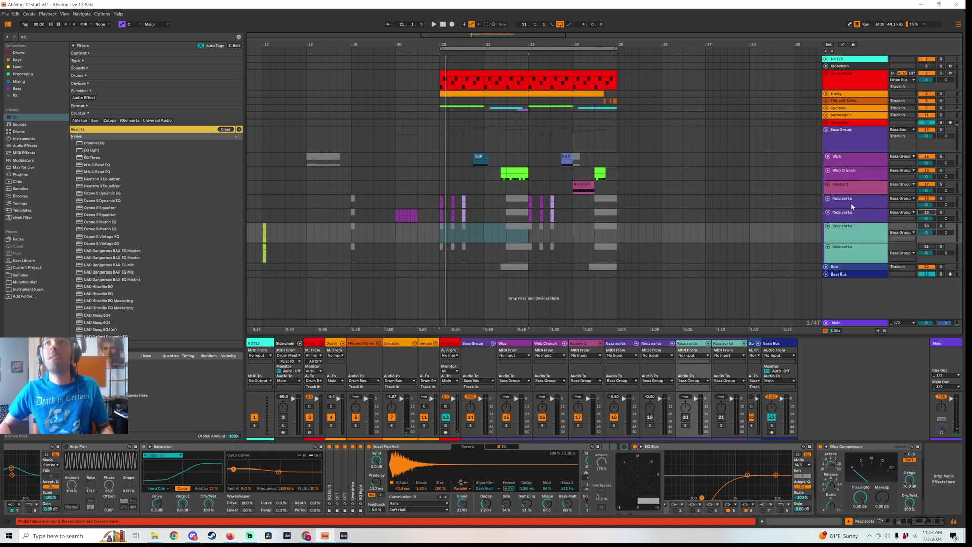
click(852, 206)
key(space)
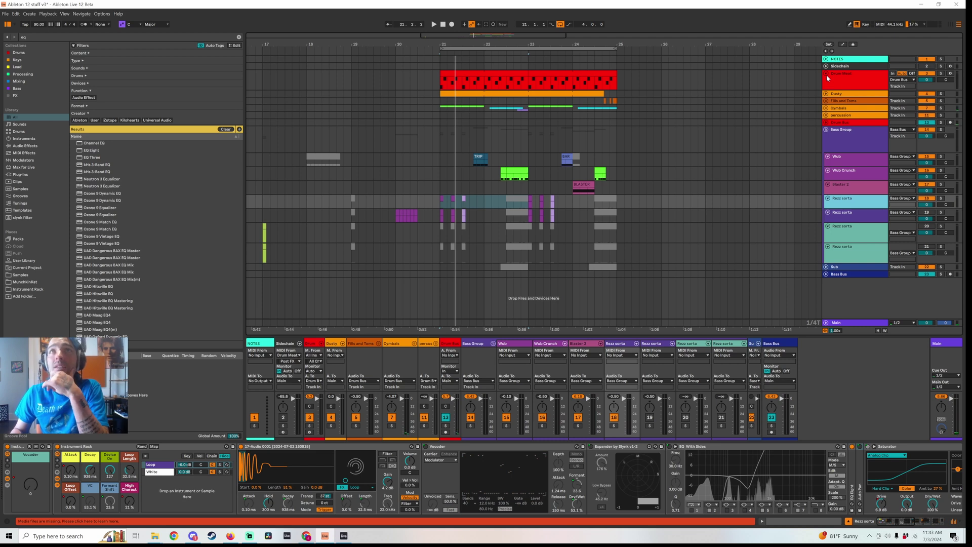
Insert an audio track below Drum Meat and record the soloed drum track's first kick into it with Resampling.
click(839, 80)
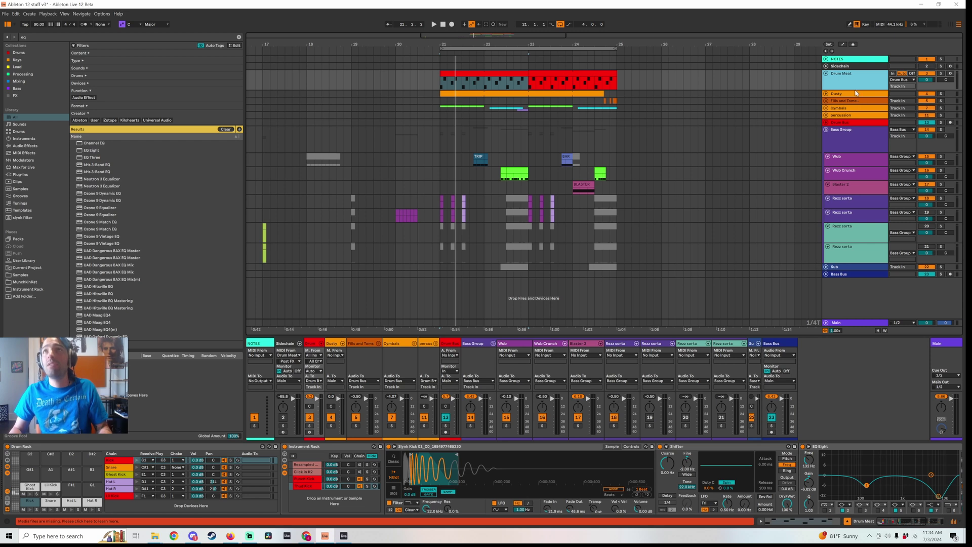
key(ctrl+t)
drag(853, 116, 870, 149)
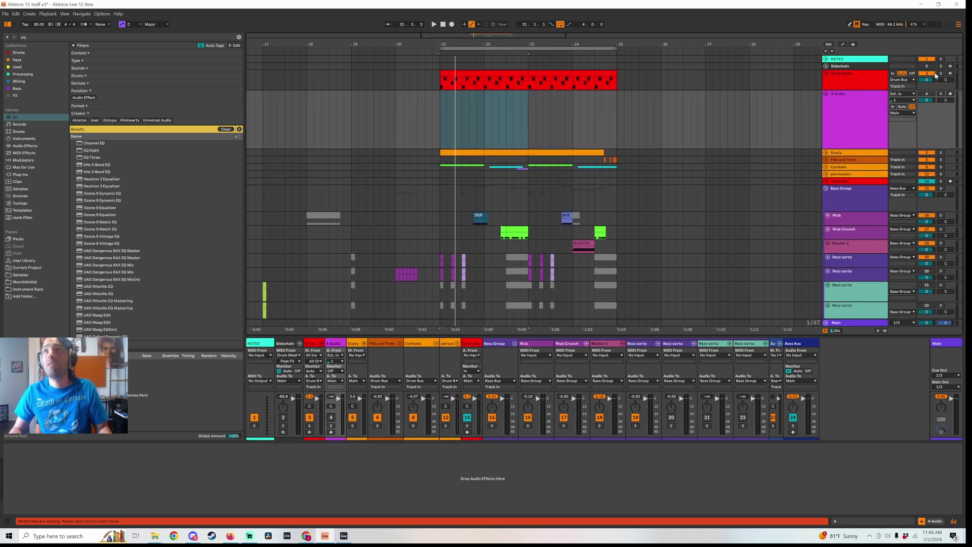
click(939, 73)
click(452, 25)
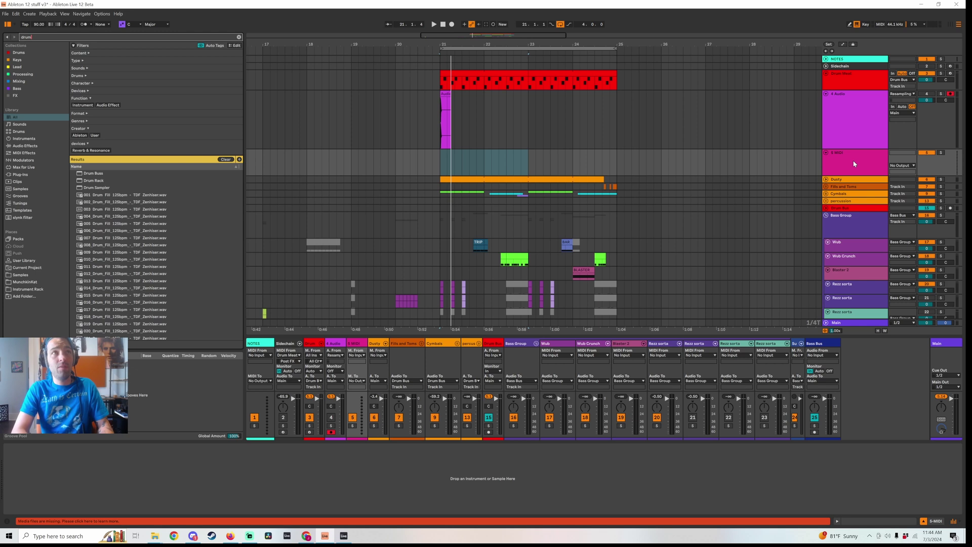
Add a Drum Sampler to a new MIDI track and load the recorded kick clip into it.
text(a)
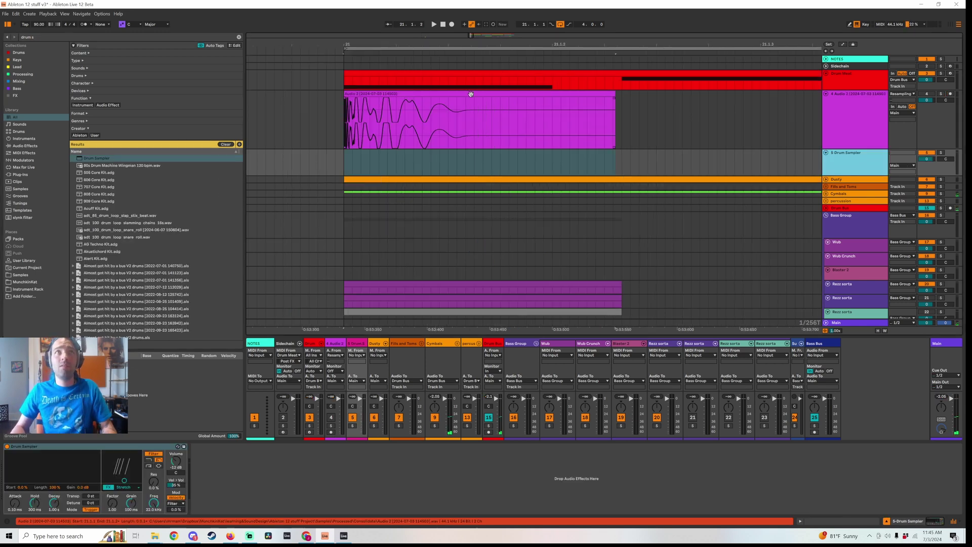
drag(471, 93, 54, 475)
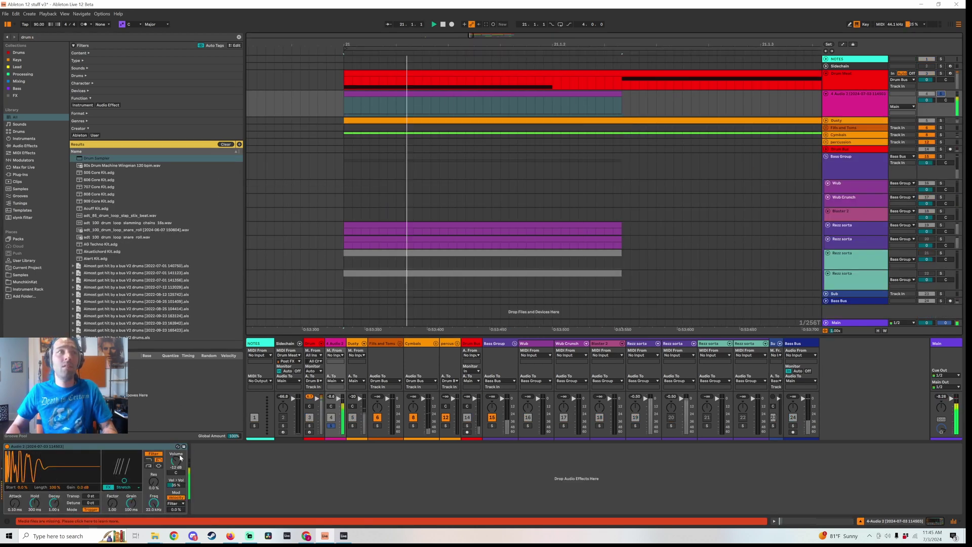
Audition the kick, switch the Drum Sampler's effect to Loop, and transpose the sample up to 36 st.
key(space)
key(space)
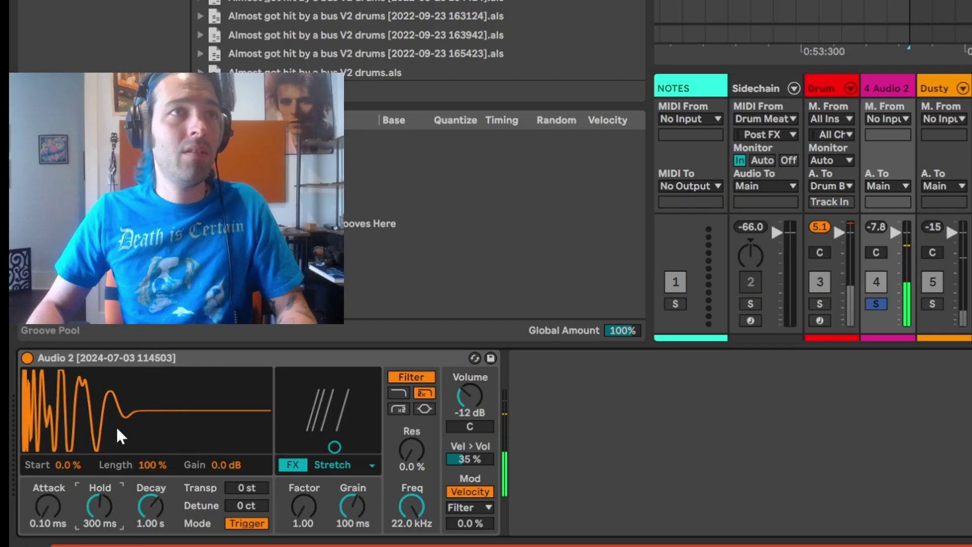
click(349, 462)
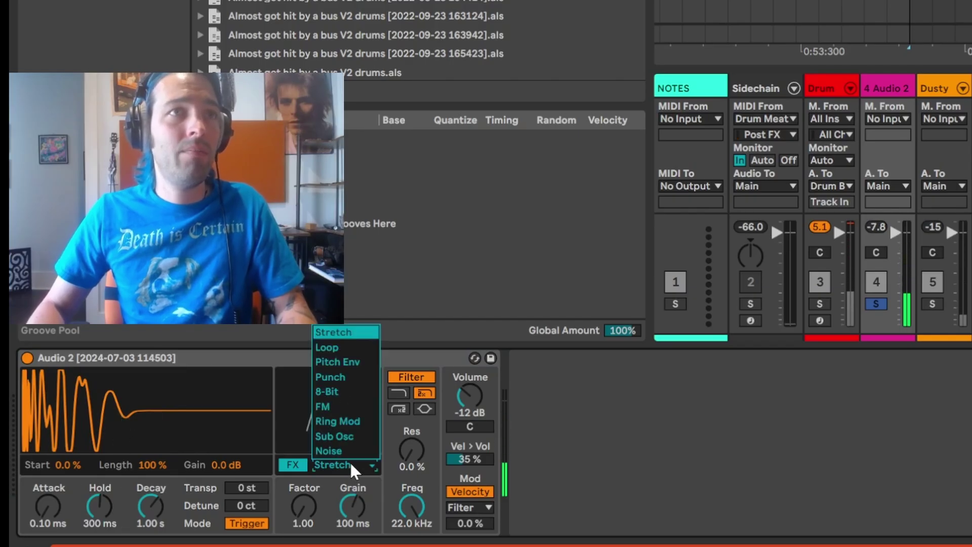
click(347, 348)
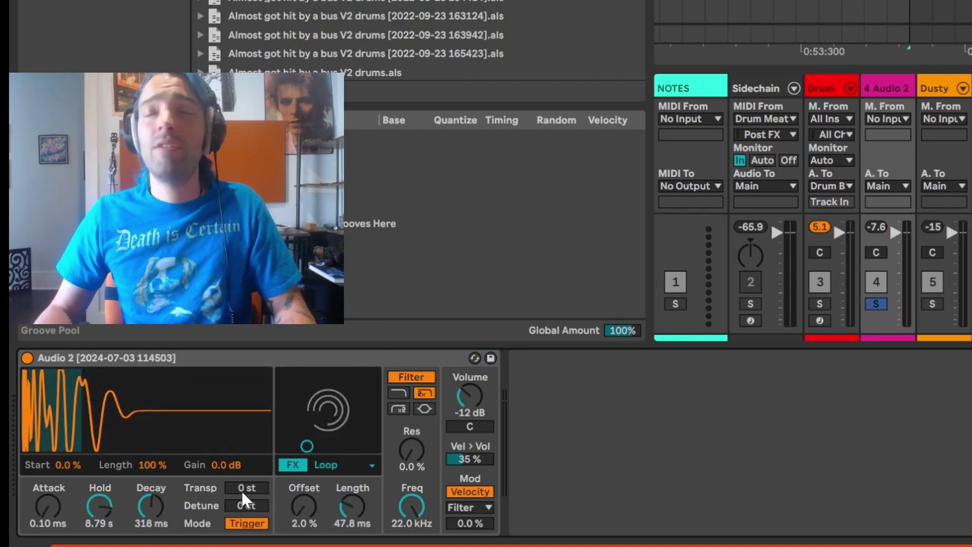
click(241, 490)
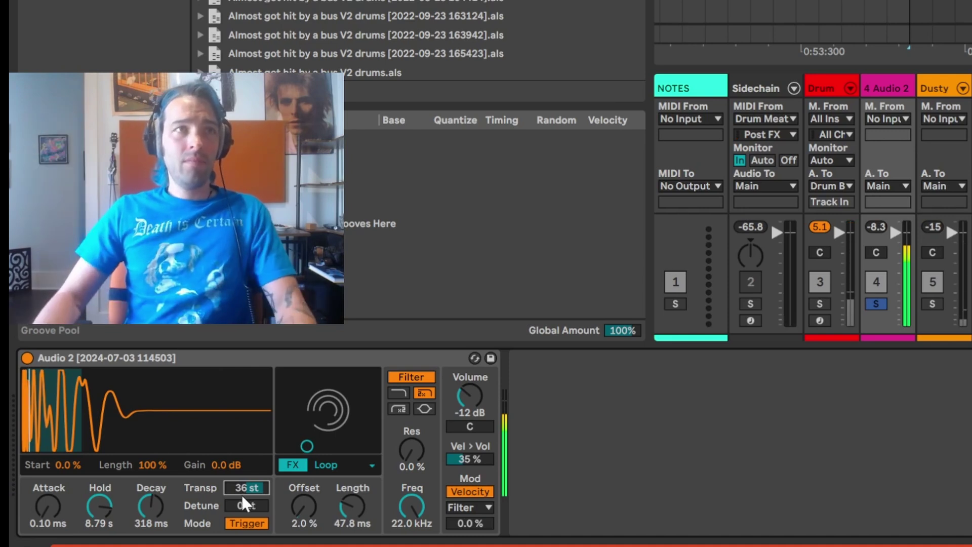
Try a Drum Sampler Hold of 300 ms during playback and settle on 193 ms.
click(102, 500)
text(300)
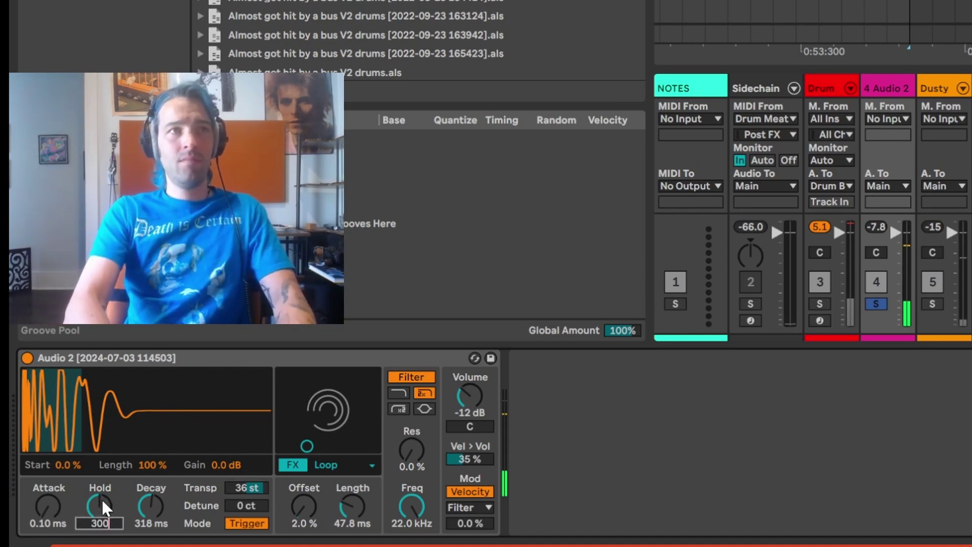
key(Return)
key(space)
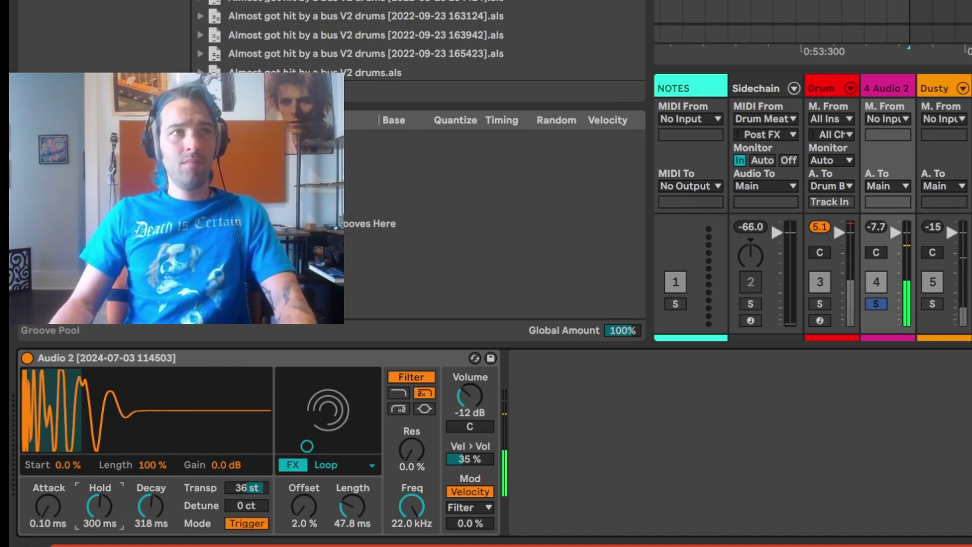
text(193)
key(Return)
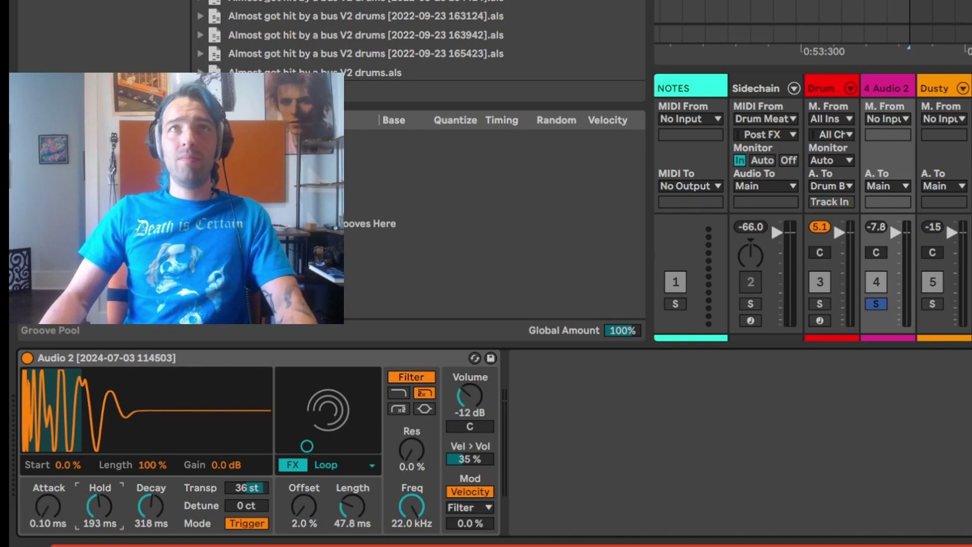
Inspect the MIDI clip's note with the editor folded to used pitches, and return to the device view.
click(910, 10)
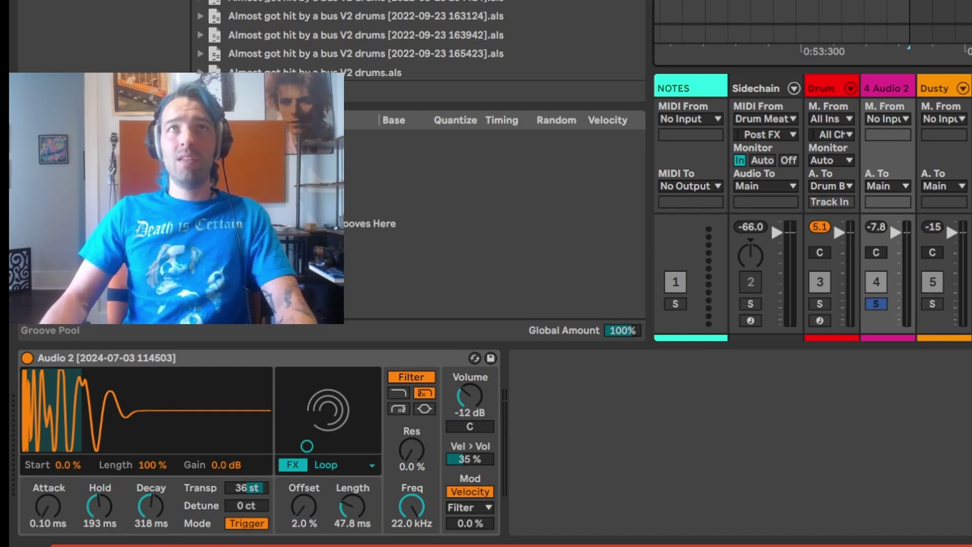
key(shift+Tab)
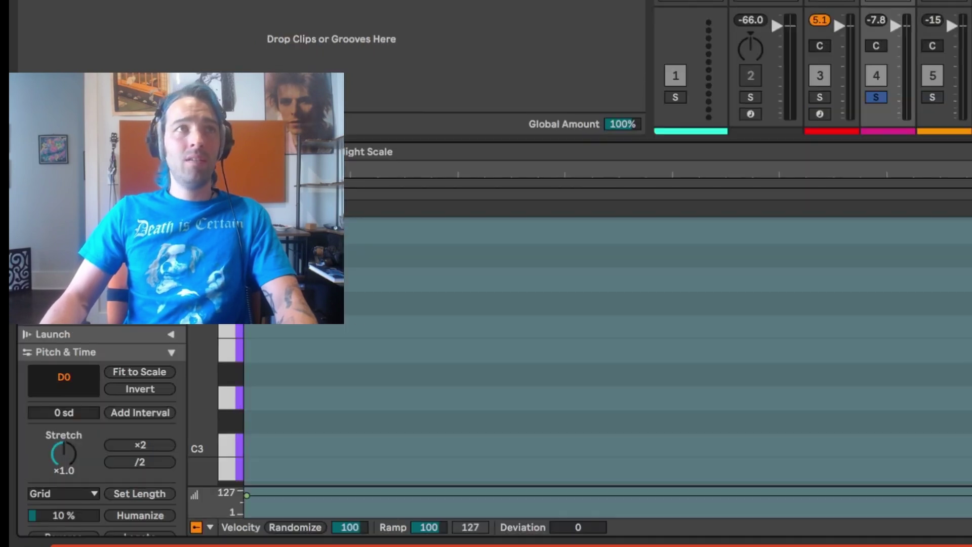
key(f)
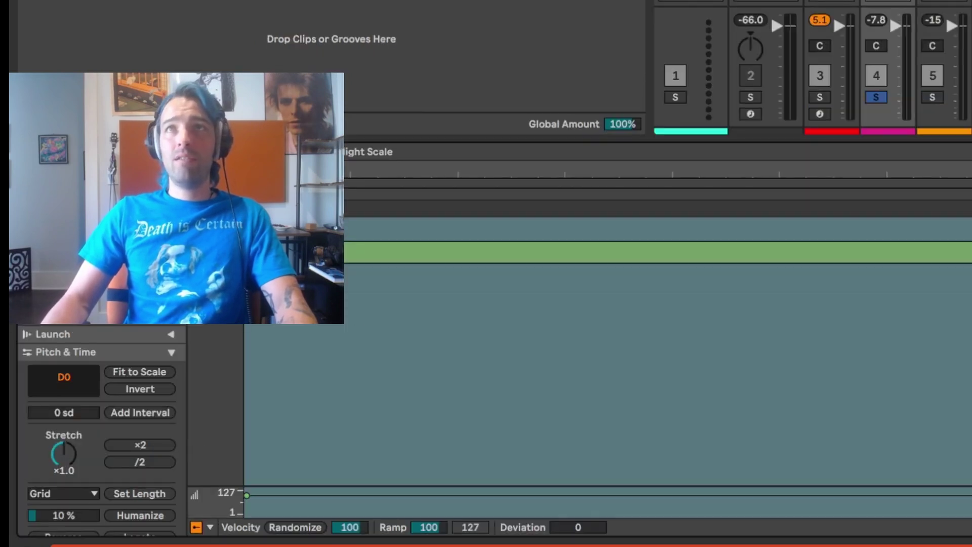
key(shift+Tab)
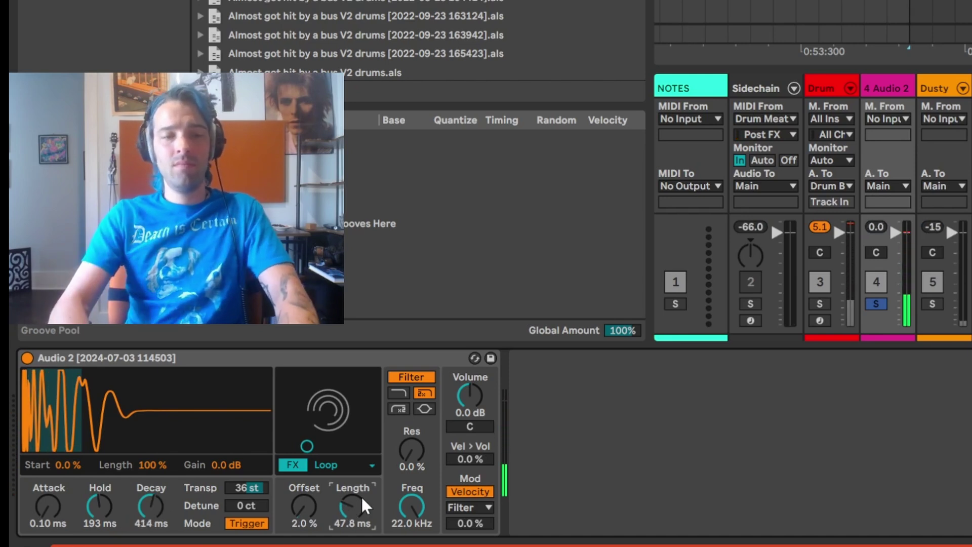
Set the loop effect's Length to 41.6 ms and, after trying 21%, its Offset to 0.0%.
scroll(360, 495, down, 5)
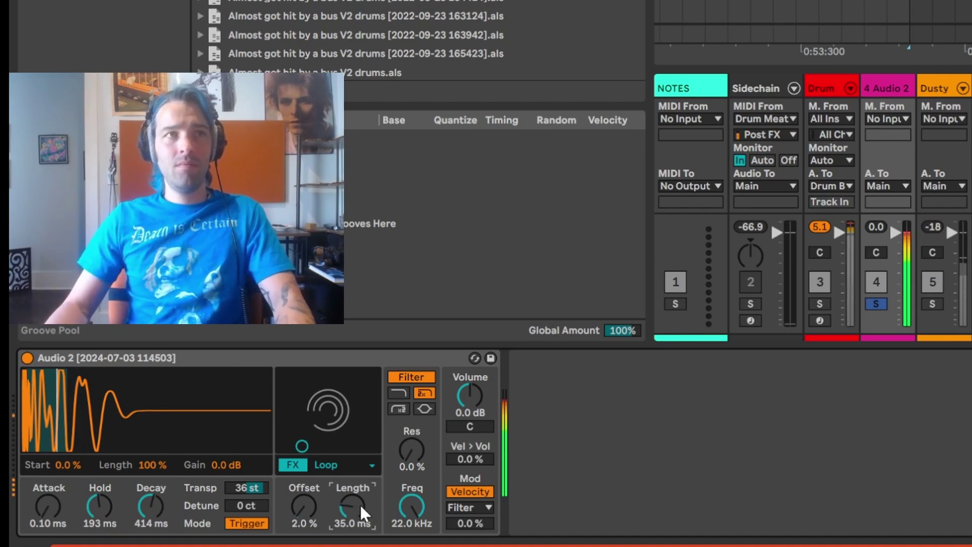
mouse_move(360, 503)
mouse_down()
mouse_move(360, 522)
mouse_move(359, 496)
mouse_up()
mouse_move(303, 522)
mouse_down()
mouse_move(302, 534)
mouse_move(303, 513)
mouse_up()
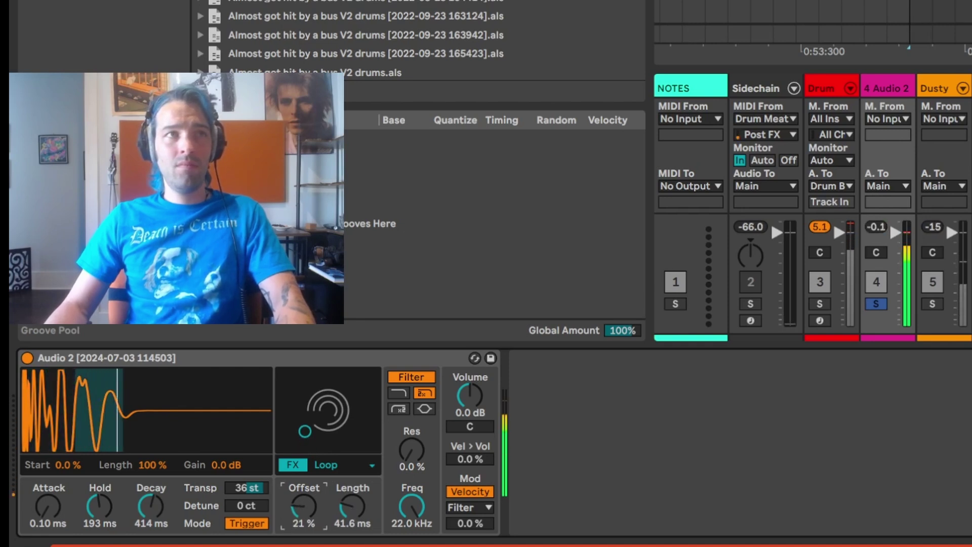
drag(303, 513, 302, 533)
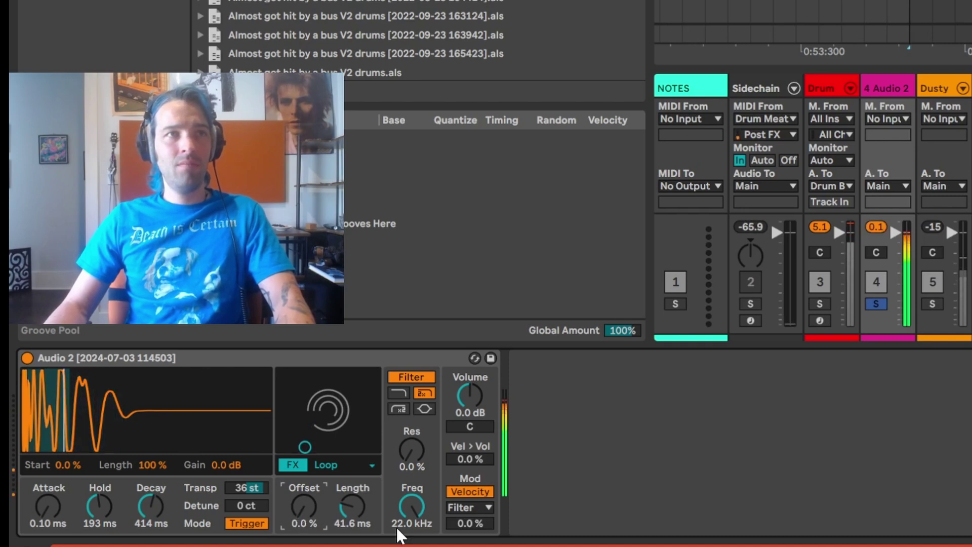
Shorten the sampler envelope to 78.7 ms Hold and 292 ms Decay, and restore the Loop effect with a 13% Offset.
drag(100, 516, 99, 530)
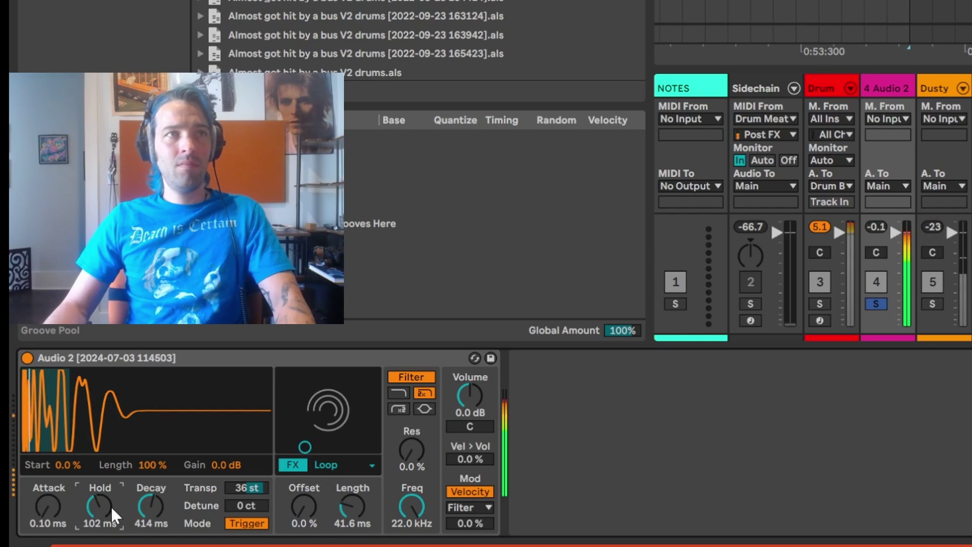
drag(150, 506, 150, 494)
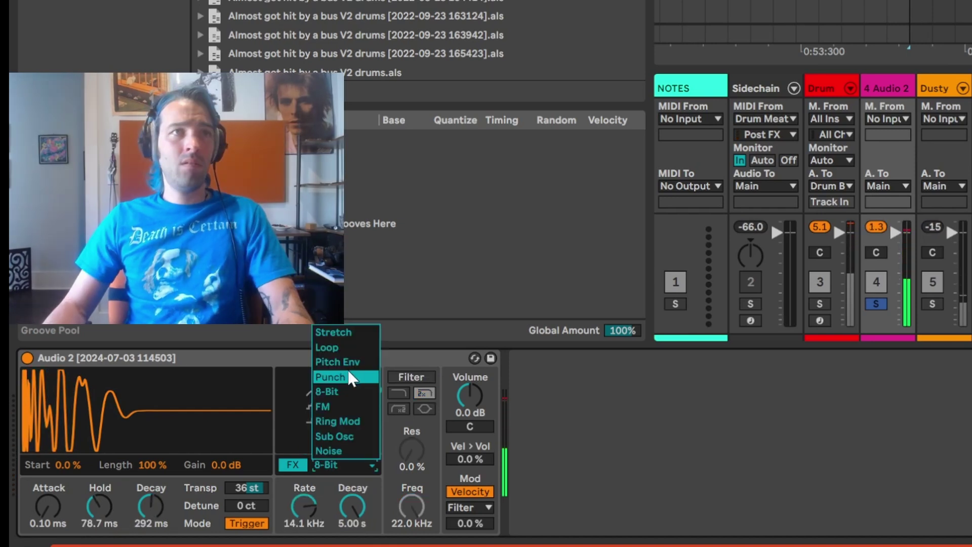
click(341, 349)
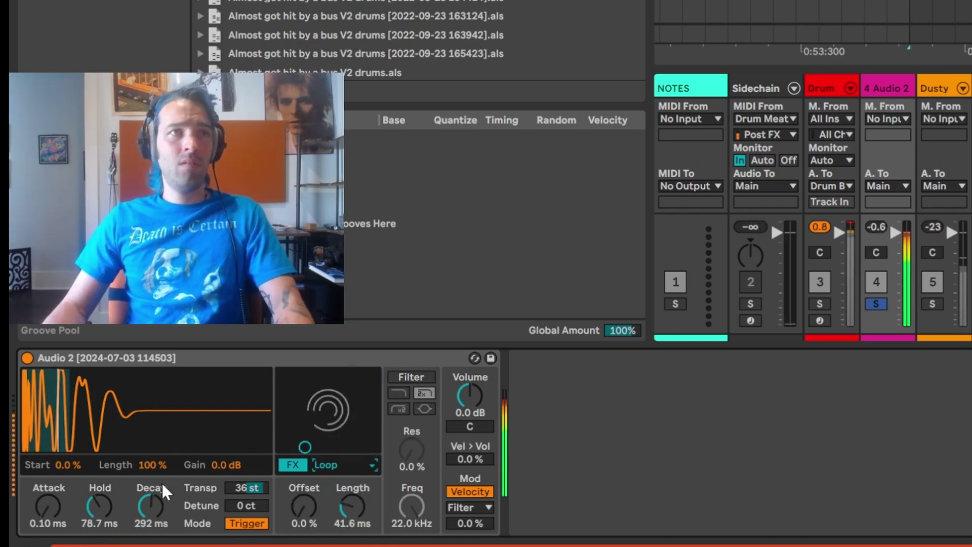
mouse_move(302, 518)
mouse_down()
mouse_move(307, 494)
mouse_move(308, 517)
mouse_up()
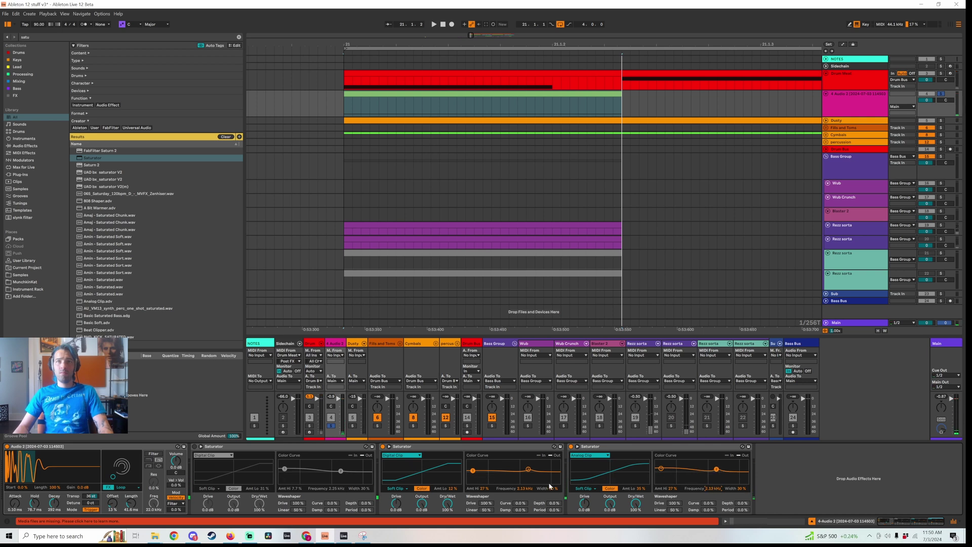
Set the second Saturator's color curve to a 1.00 kHz Frequency with Amt Hi and Amt Lo at 0.0%.
key(ctrl+space)
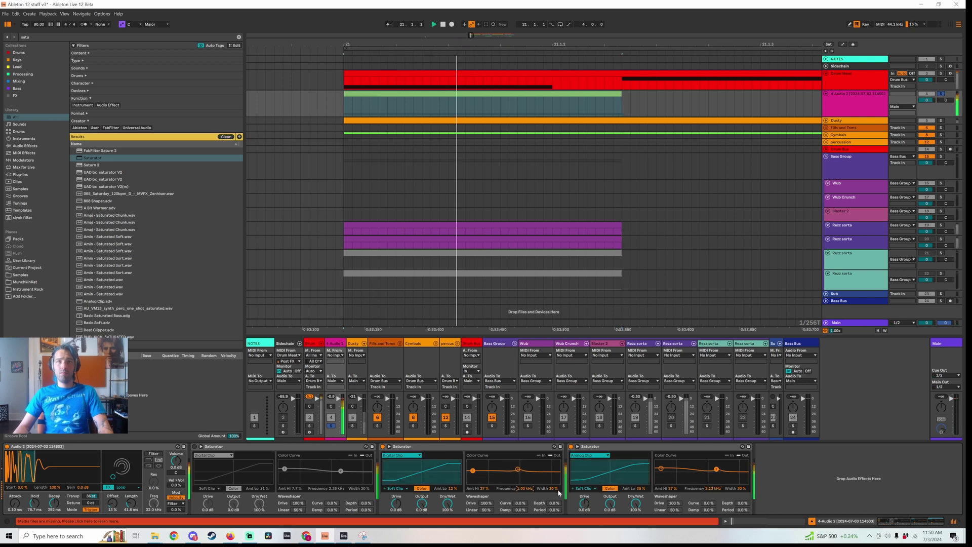
click(553, 489)
key(ctrl+space)
double_click(485, 489)
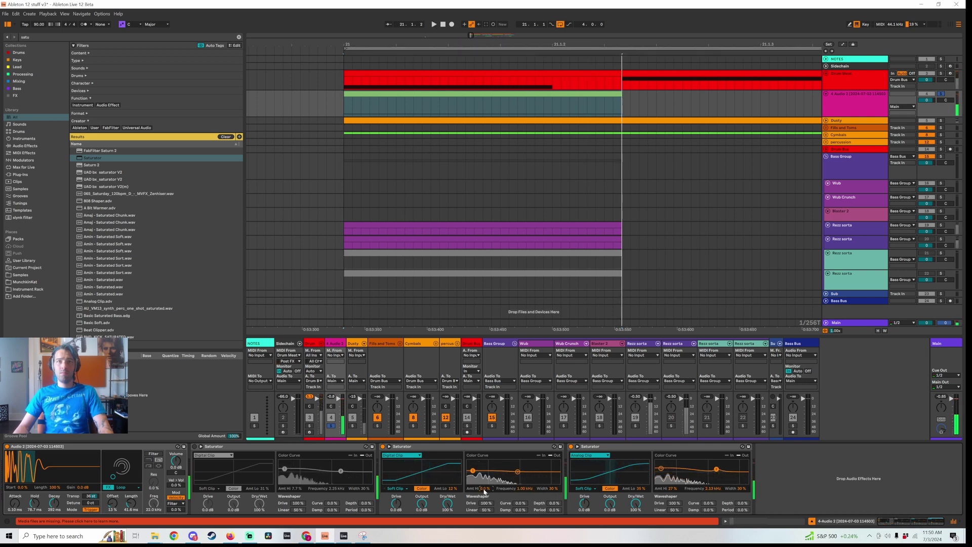
key(ctrl+space)
key(ctrl+space)
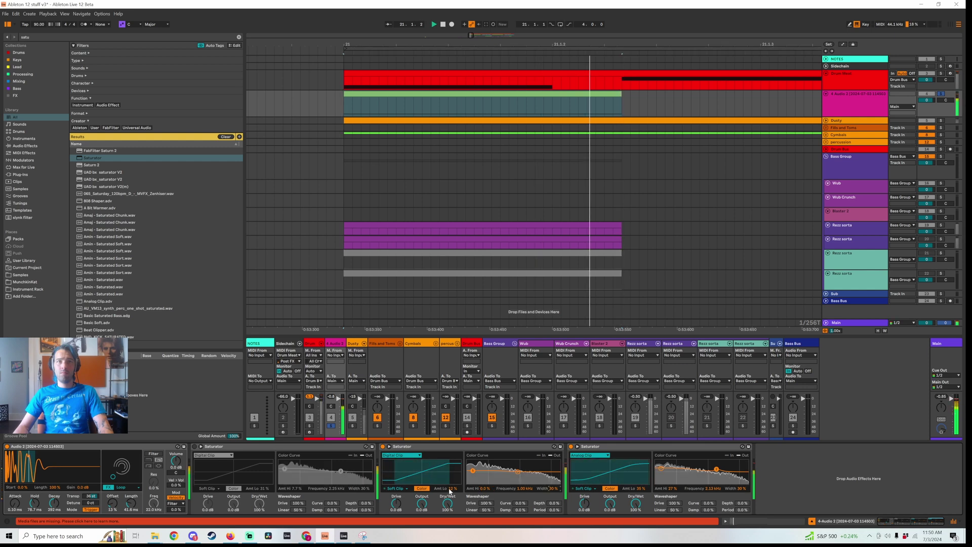
double_click(452, 489)
Raise the Drive of the third and second Saturators to 11 dB while auditioning the loop.
key(ctrl+space)
key(ctrl+space)
key(ctrl+space)
key(ctrl+space)
key(ctrl+space)
key(ctrl+space)
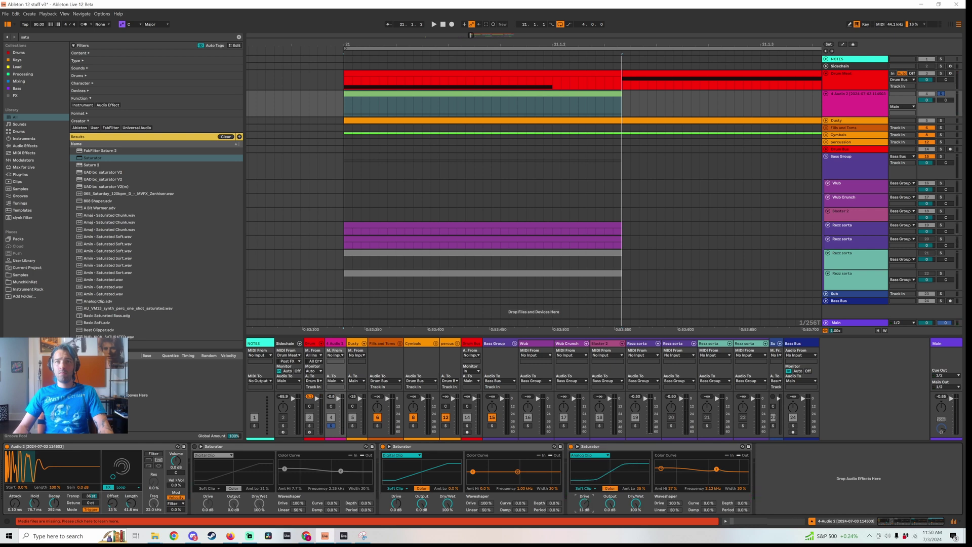
drag(398, 505, 399, 504)
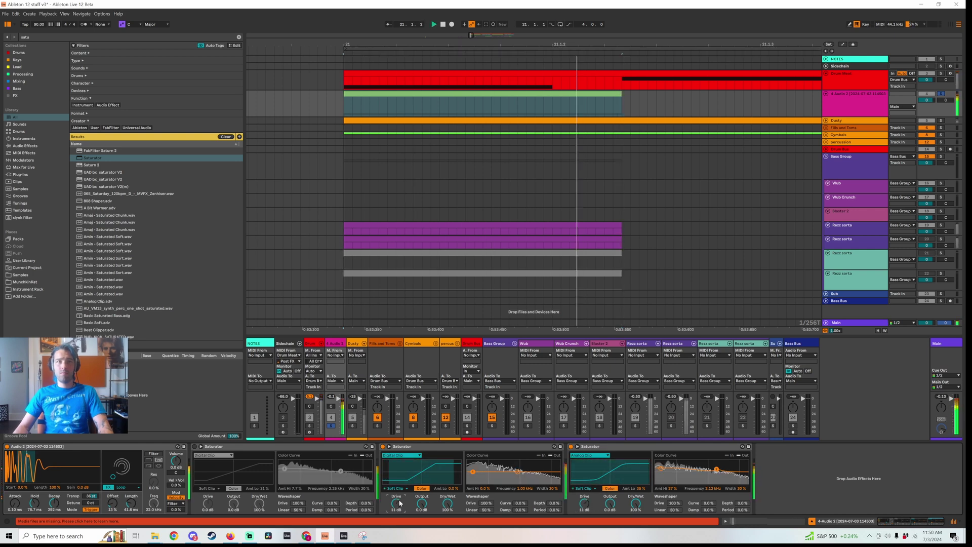
Search the browser for OTT and add it after the last Saturator.
key(ctrl+f)
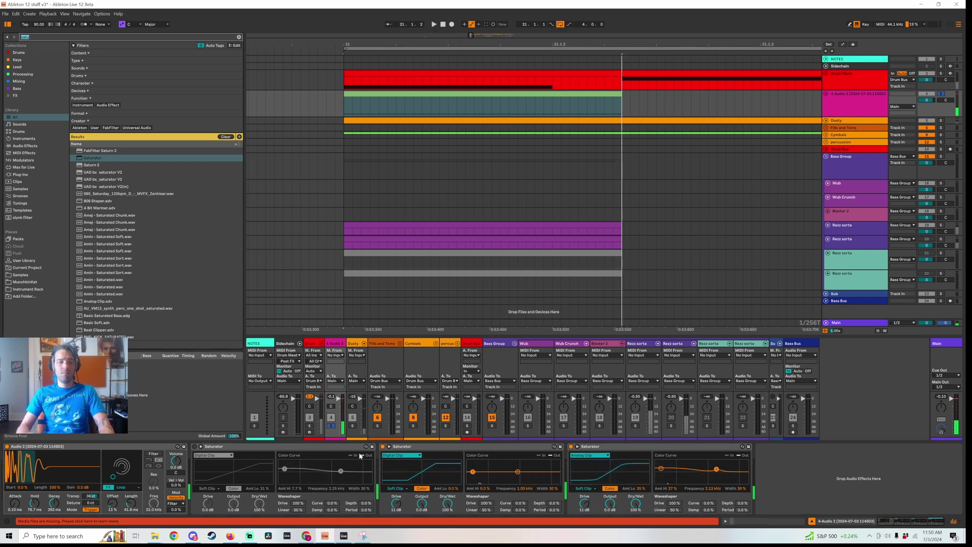
text(ott)
drag(86, 150, 740, 490)
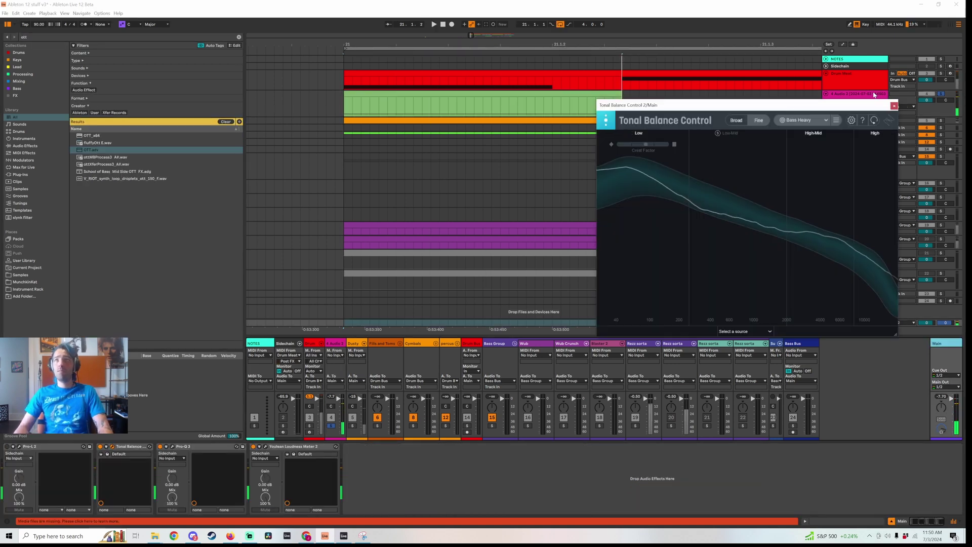
Play the resampled kick track and examine its spectrum in Tonal Balance Control and Pro-Q 3.
click(868, 96)
key(space)
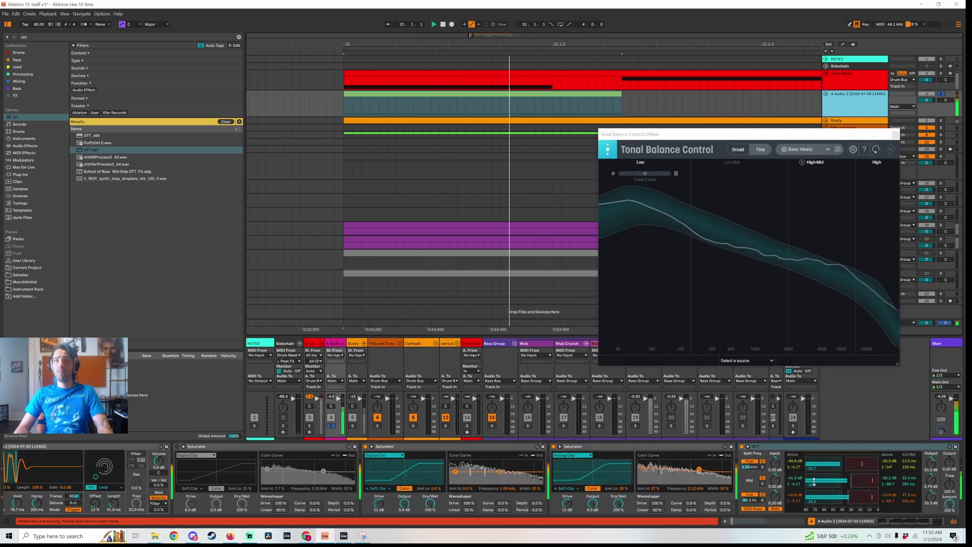
key(ctrl+l)
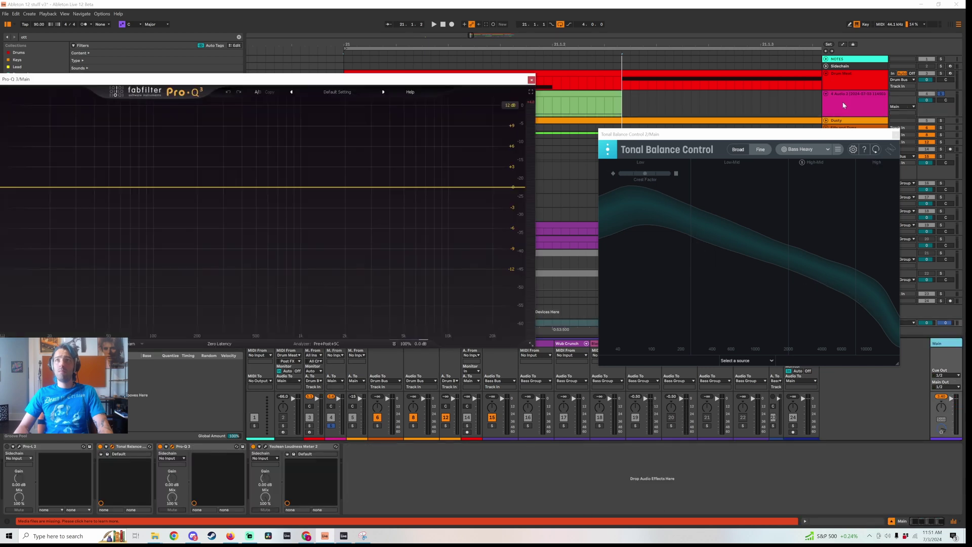
click(843, 104)
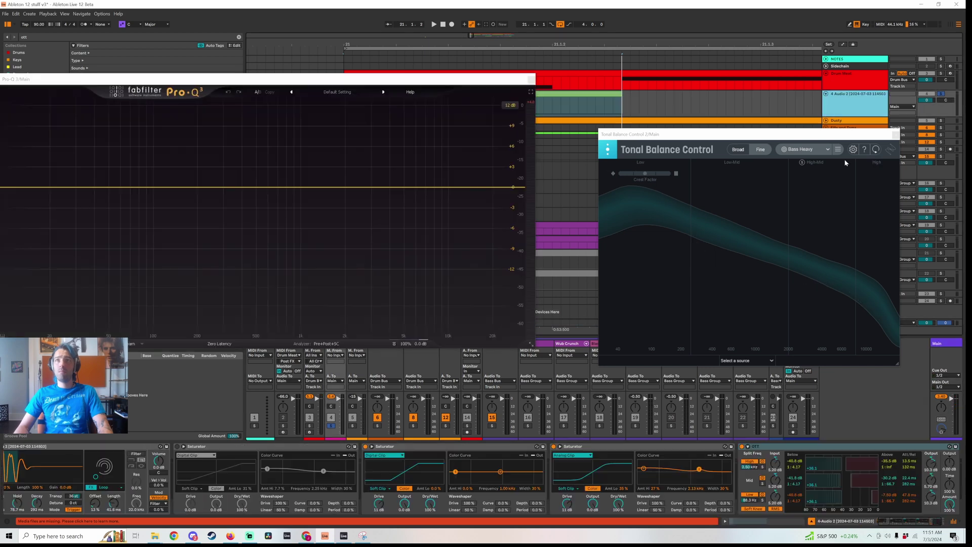
key(space)
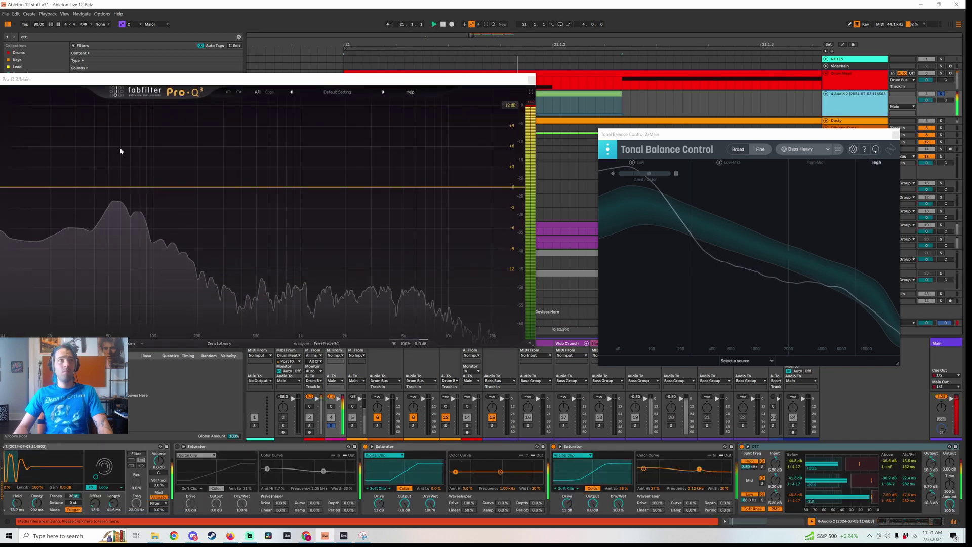
key(space)
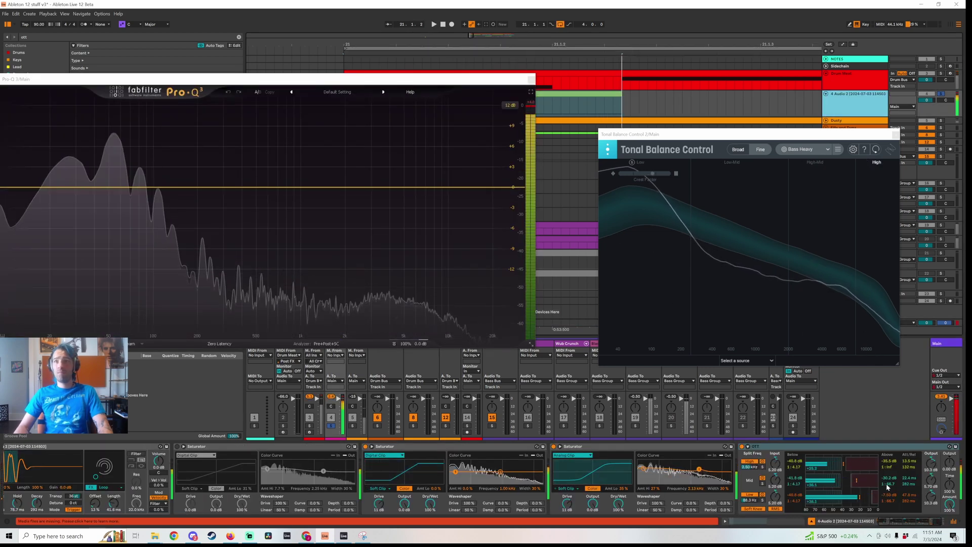
Audition the loop repeatedly and set OTT's low split frequency to about 81 Hz.
key(space)
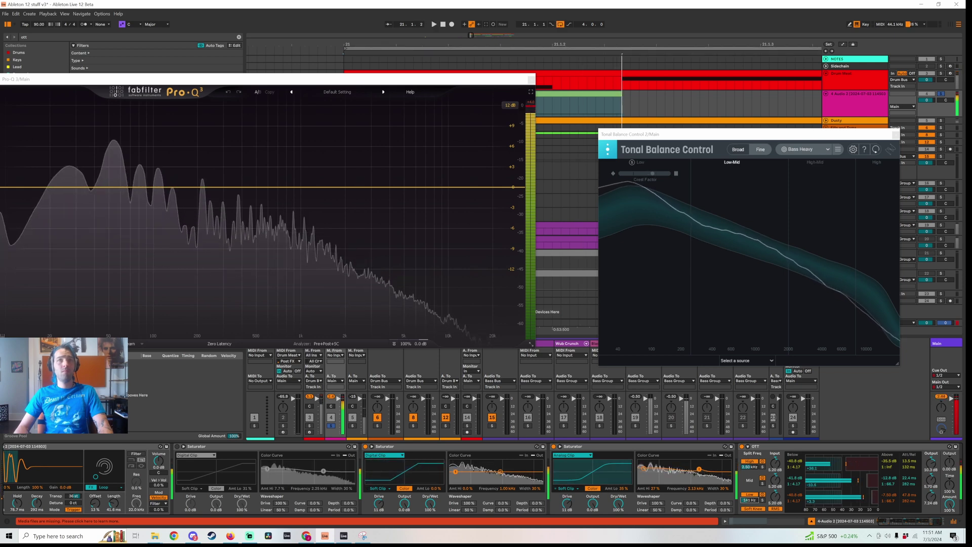
key(ctrl+space)
key(ctrl+space)
key(ctrl+space)
key(ctrl+space)
key(ctrl+space)
key(ctrl+space)
key(ctrl+space)
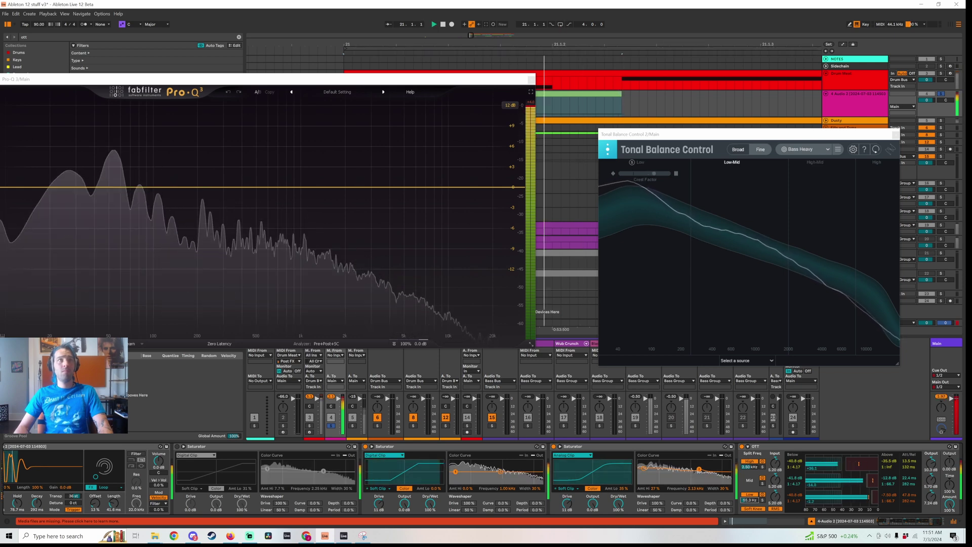
key(ctrl+space)
key(ctrl+space)
drag(749, 500, 749, 508)
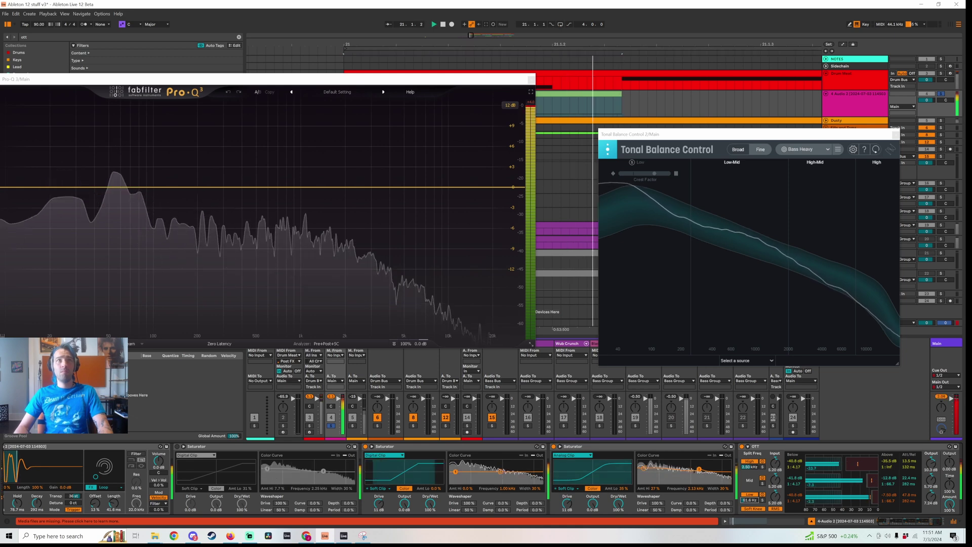
Replay the OTT-processed bass and compare its spectrum with the Bass Heavy target curve.
key(ctrl+space)
key(ctrl+space)
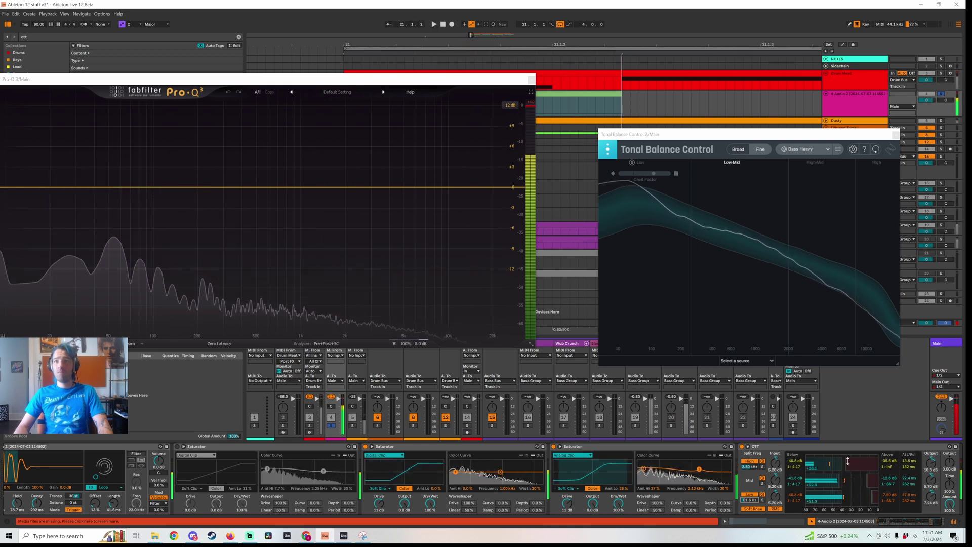
key(space)
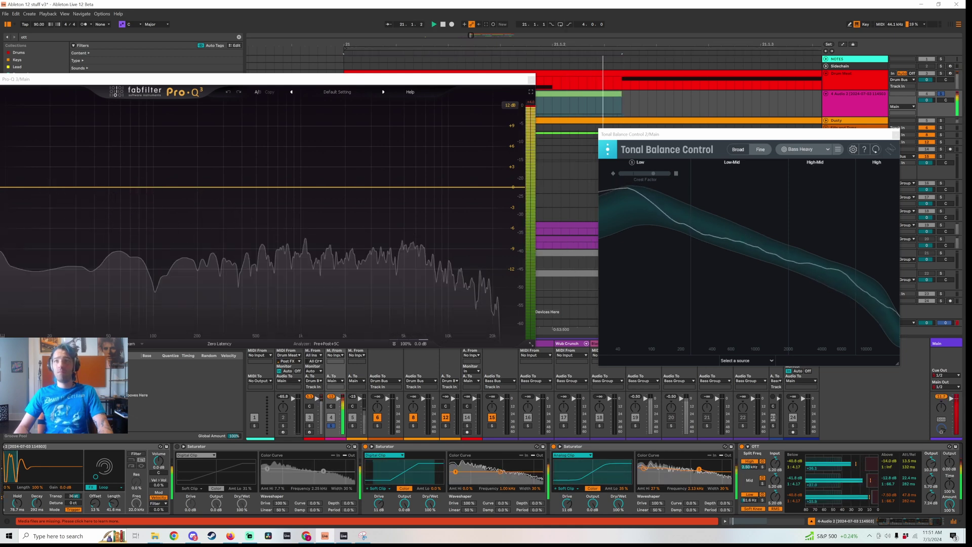
Audition the bass through OTT, then through the Hybrid Reverb at the end of the chain.
key(space)
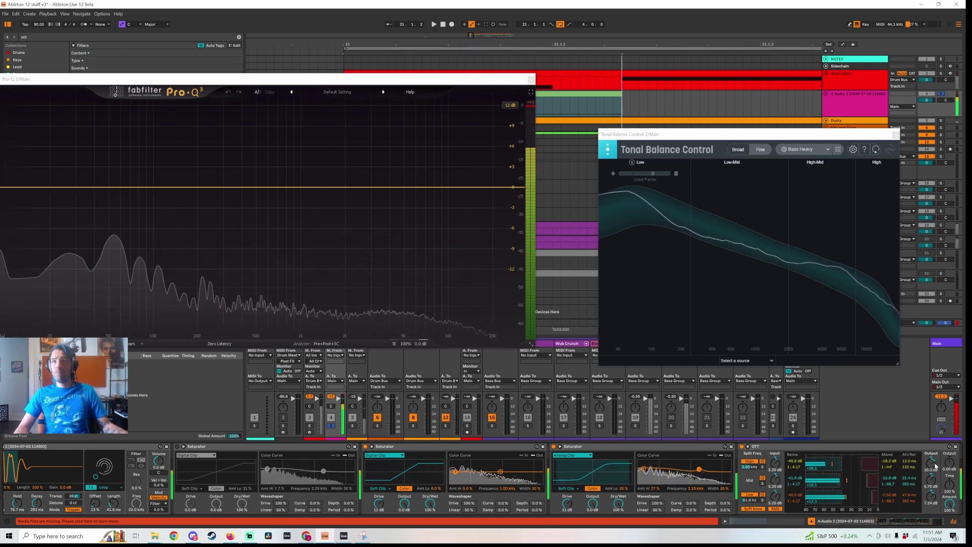
key(space)
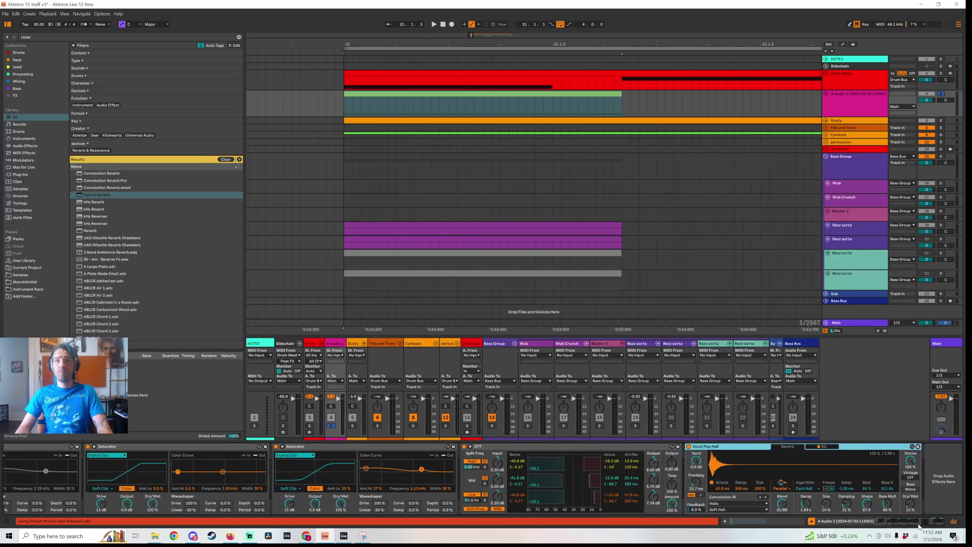
key(space)
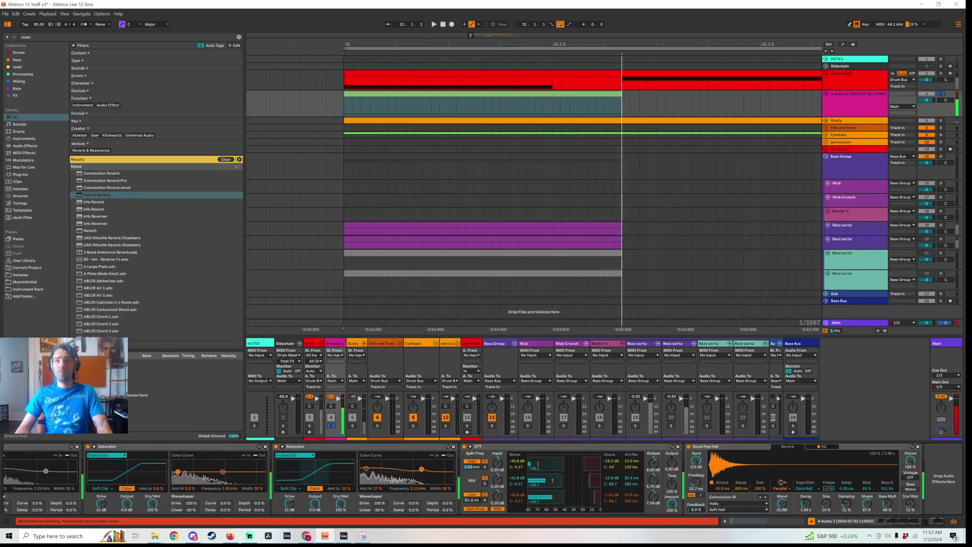
Compare the bass with the last two Saturators bypassed in turn, leaving both enabled.
scroll(580, 458, left, 5)
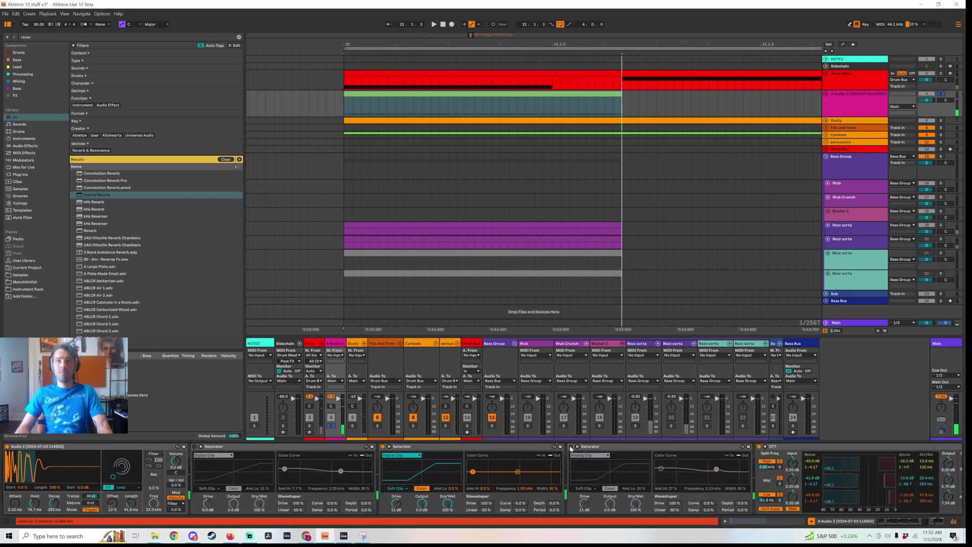
click(570, 447)
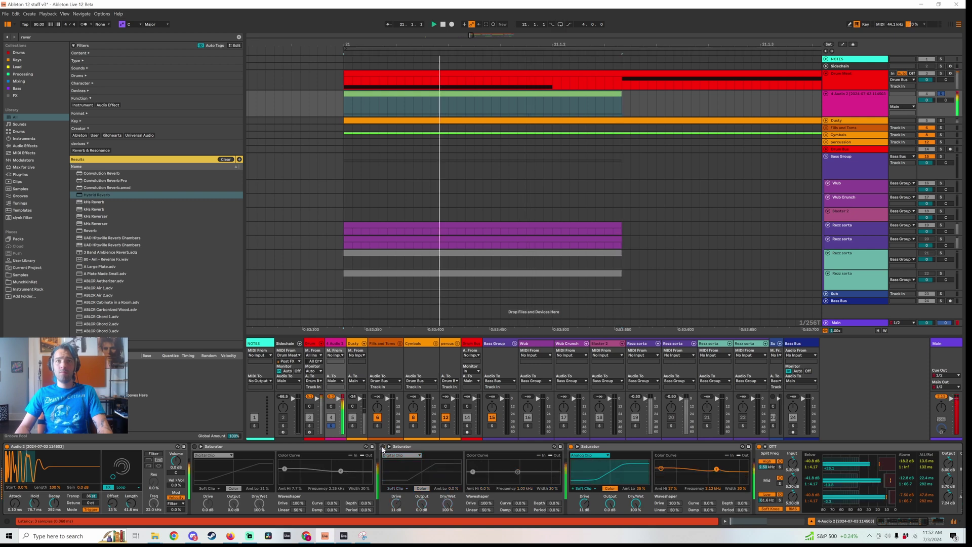
click(383, 447)
key(ctrl+l)
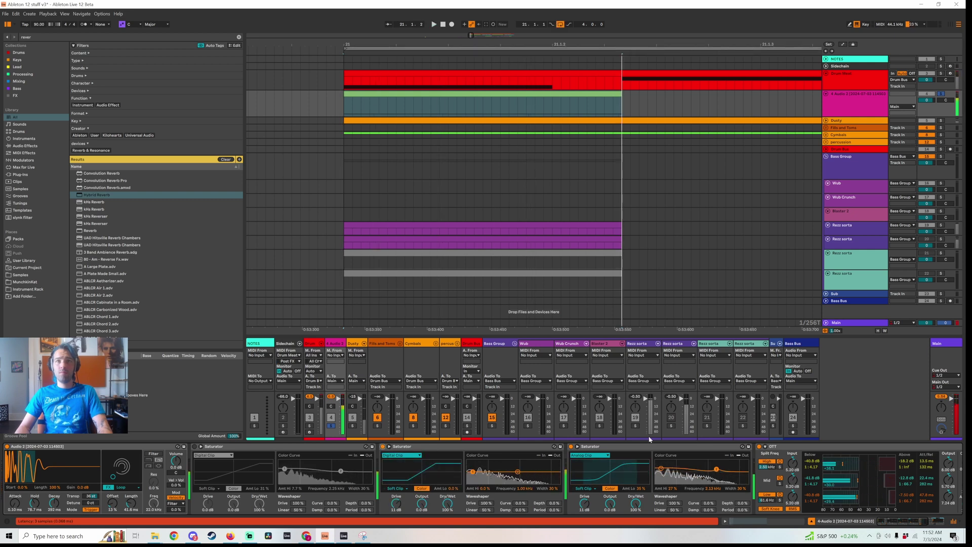
Search the browser for Erosion and add it after the first Saturator.
key(ctrl+f)
text(ero)
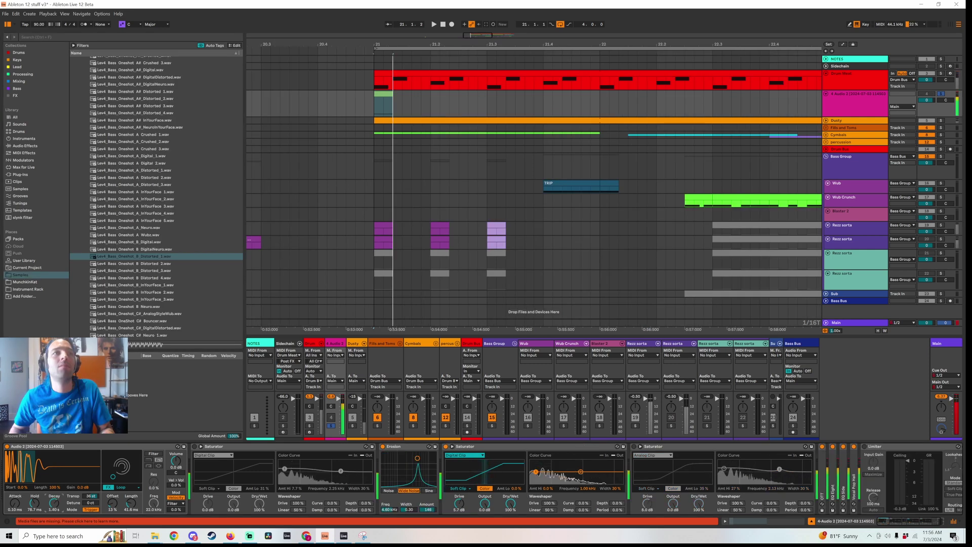
Adjust the Drum Sampler's decay and replay the bass with Erosion in the chain.
drag(55, 503, 54, 510)
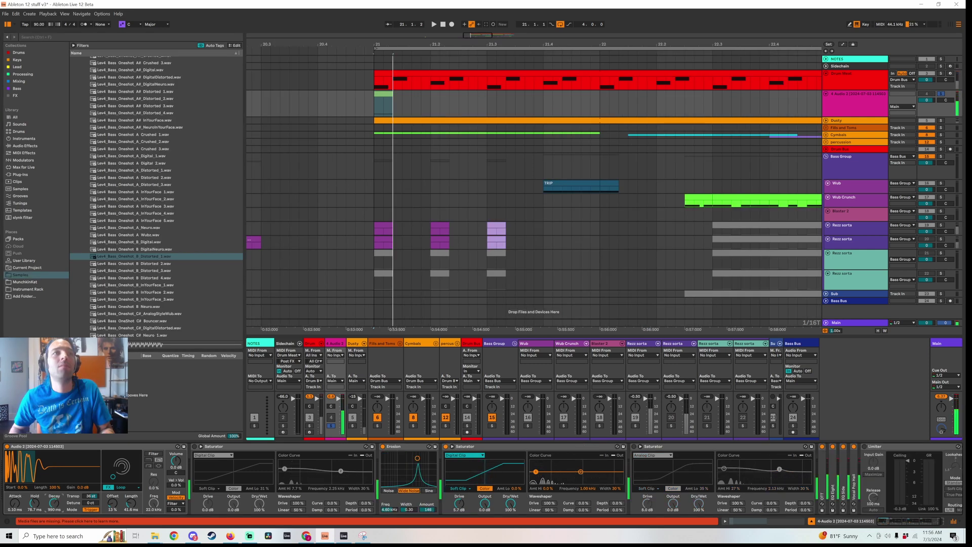
key(ctrl+space)
key(ctrl+space)
key(ctrl+l)
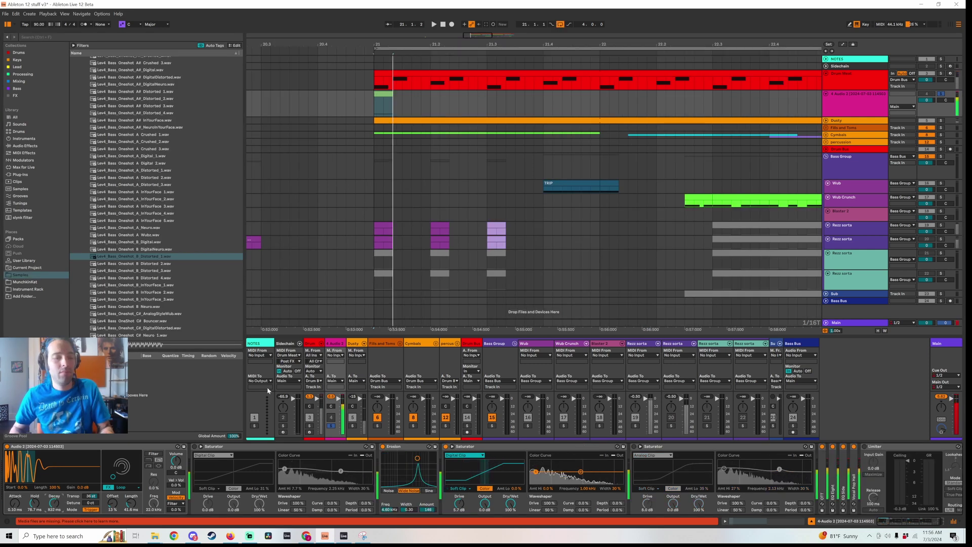
Browse the bass one-shots and replace the Drum Sampler's kick sample with Lev4_Bass_Oneshot_D_Crushed_02.wav.
click(151, 258)
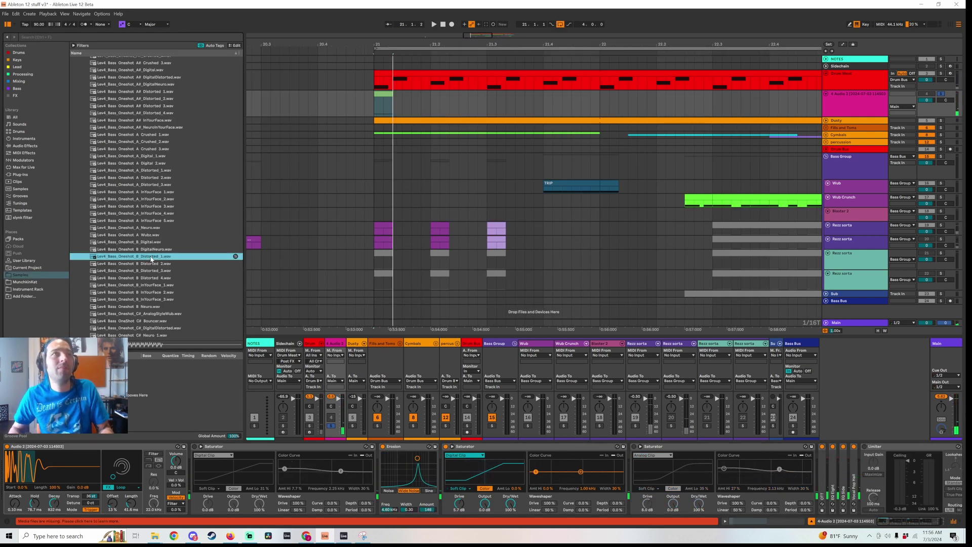
scroll(164, 278, down, 10)
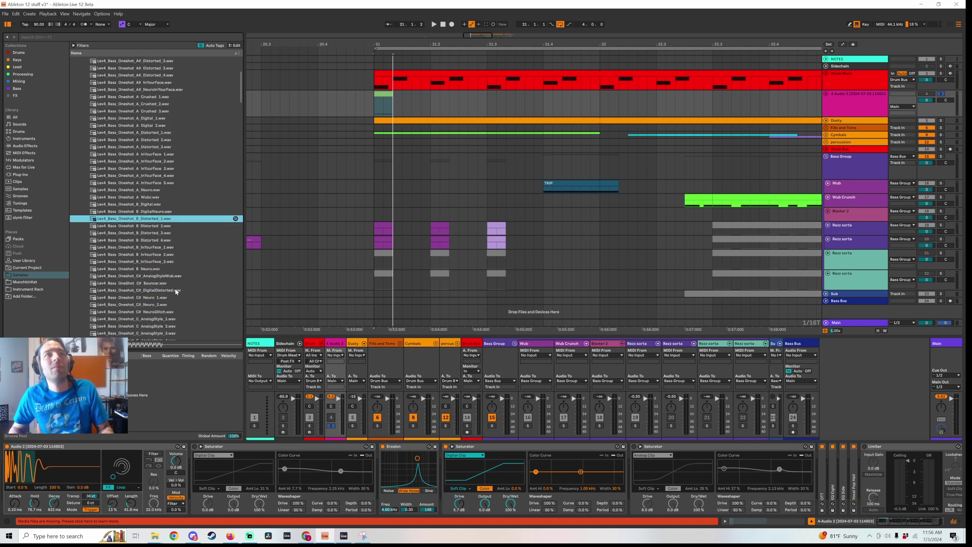
scroll(170, 277, down, 3)
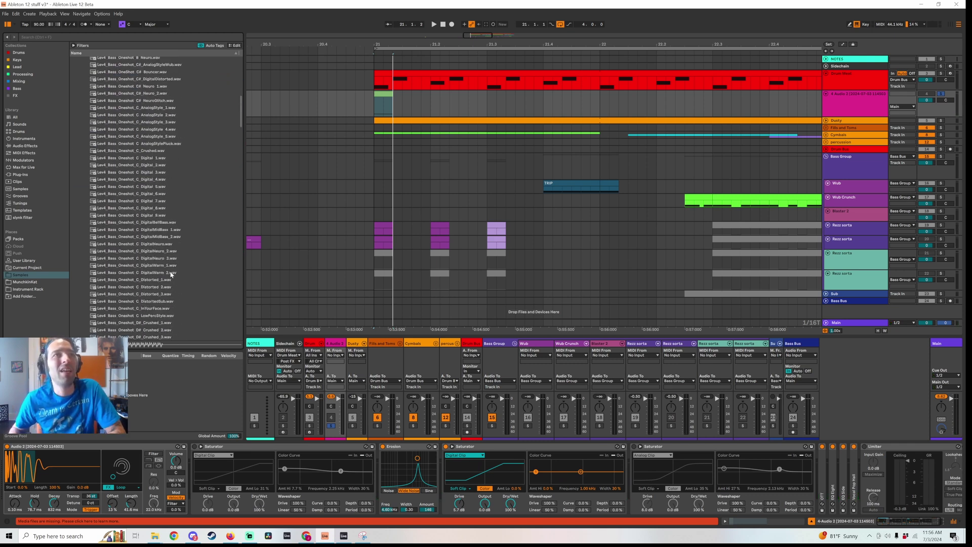
scroll(150, 321, down, 6)
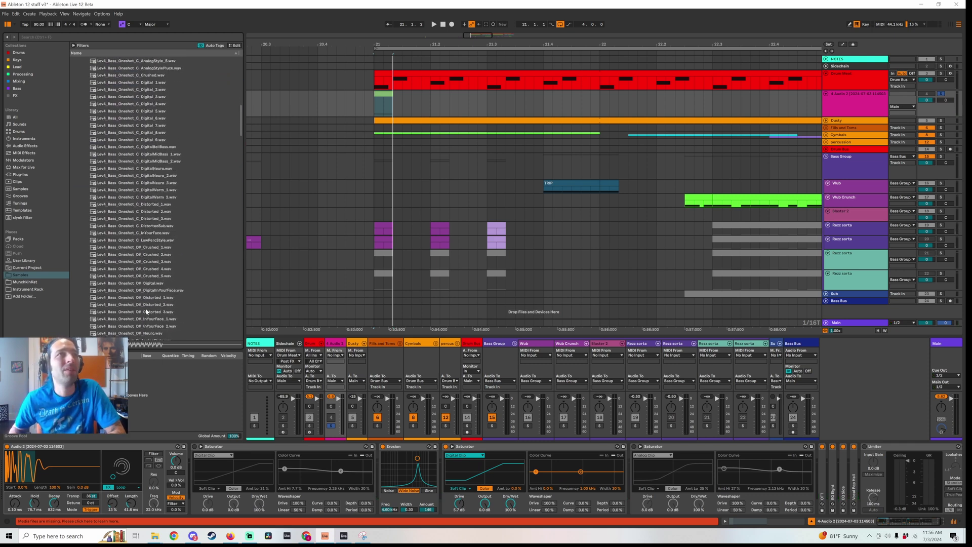
click(148, 308)
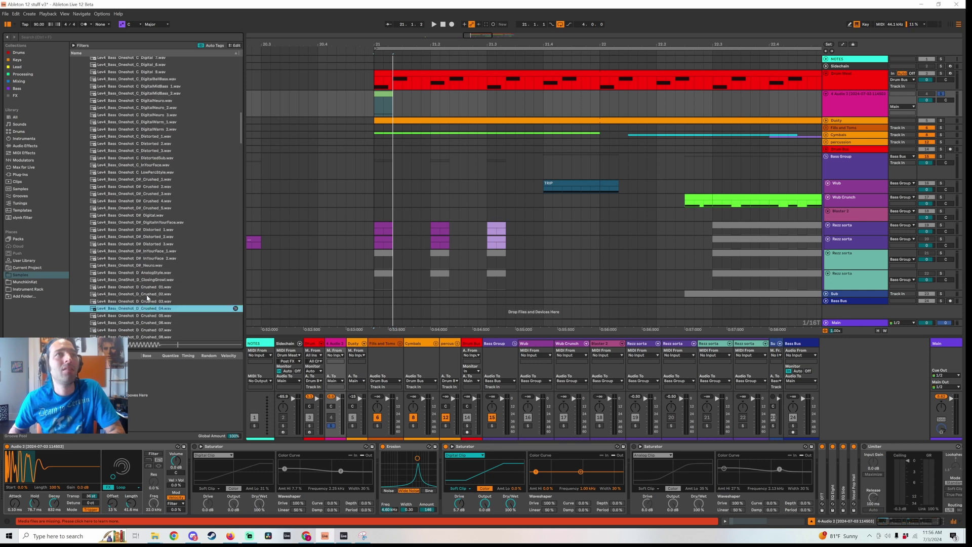
key(Up)
key(Up)
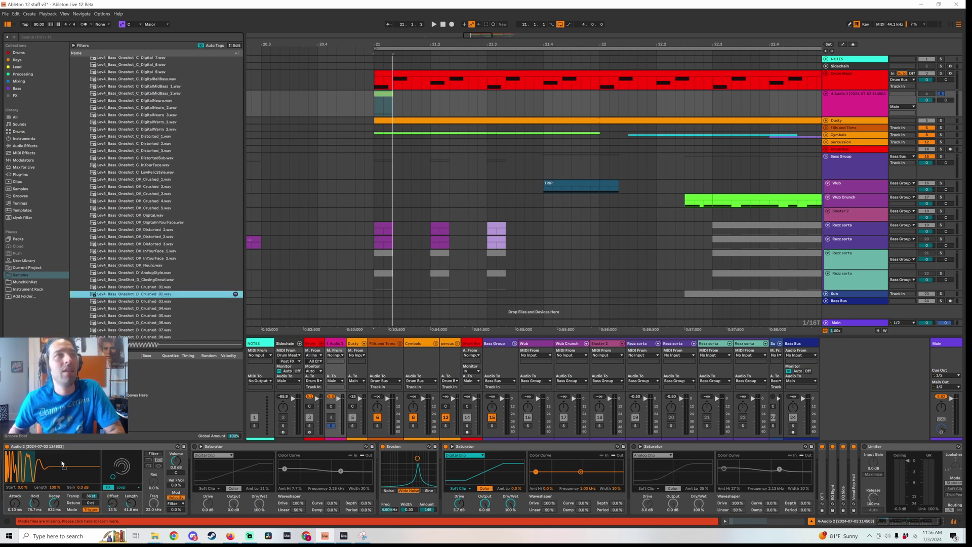
key(Return)
Audition the swapped-in one-shot repeatedly while fine-tuning the Drum Sampler's attack and loop settings.
key(space)
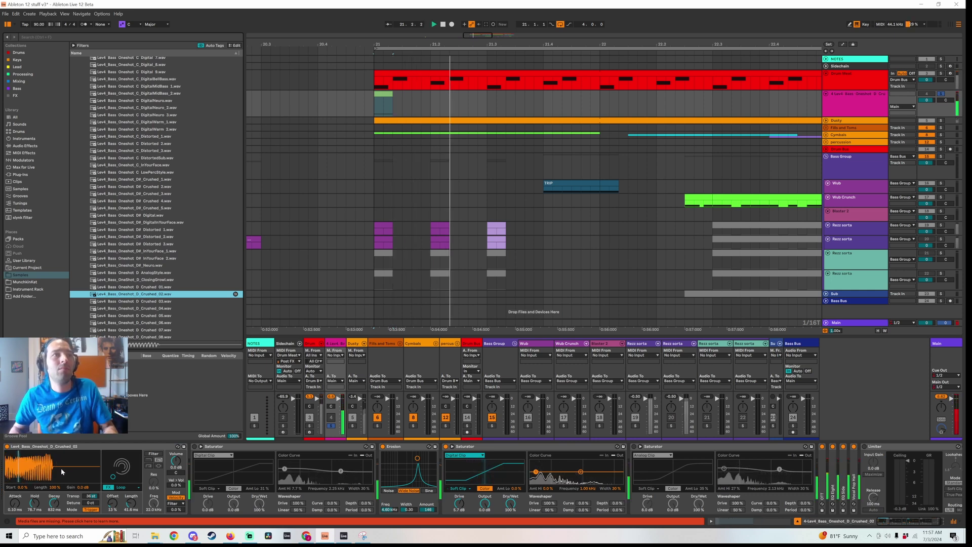
key(ctrl+space)
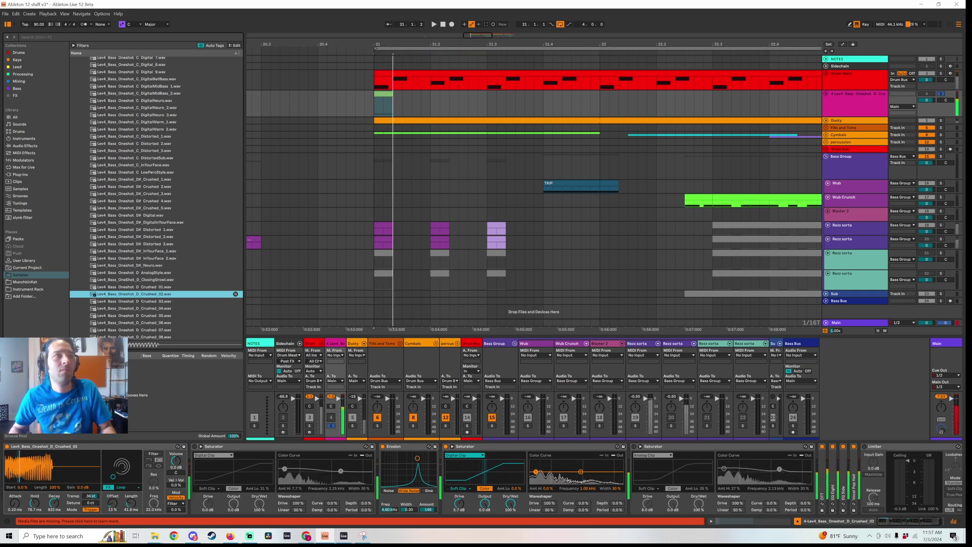
key(ctrl+space)
mouse_move(15, 503)
mouse_down()
mouse_move(15, 461)
mouse_move(15, 505)
mouse_up()
key(ctrl+space)
key(ctrl+space)
key(ctrl+space)
key(ctrl+space)
key(ctrl+space)
key(ctrl+space)
key(ctrl+space)
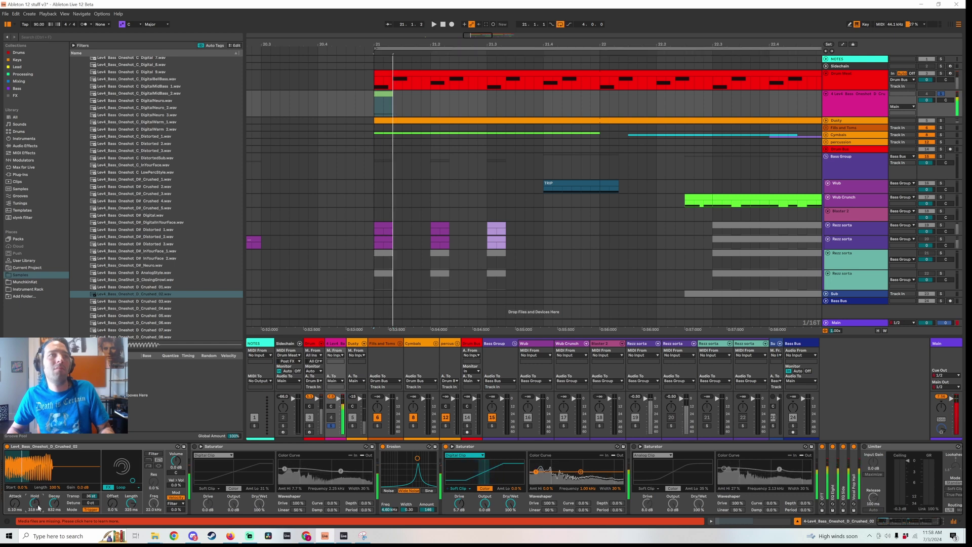
Shorten the Drum Sampler's hold and set its decay to about 130 ms, replaying the bass to check.
key(ctrl+space)
drag(37, 506, 36, 514)
key(ctrl+space)
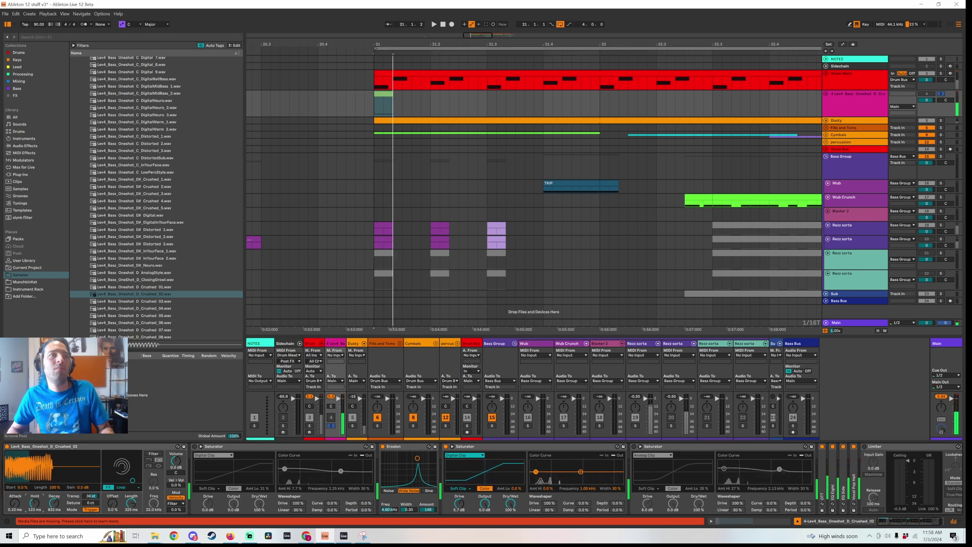
drag(54, 502, 54, 485)
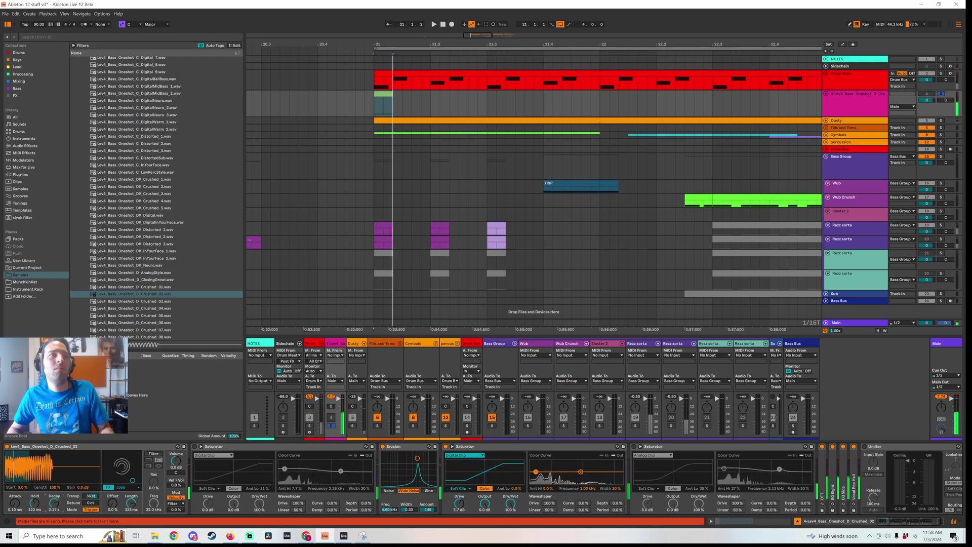
drag(54, 502, 54, 496)
key(ctrl+space)
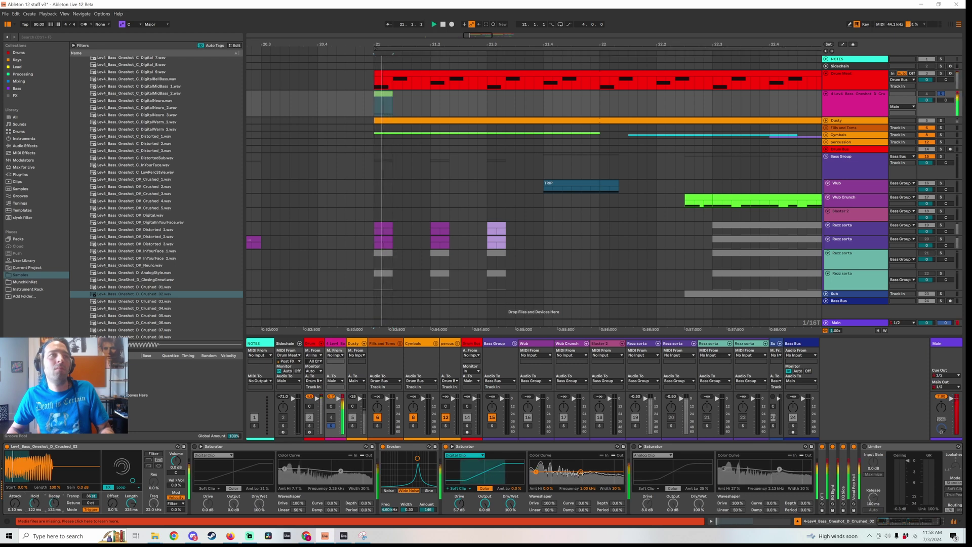
Enable the last Saturator and lengthen the Drum Sampler's hold while auditioning the bass.
key(ctrl+l)
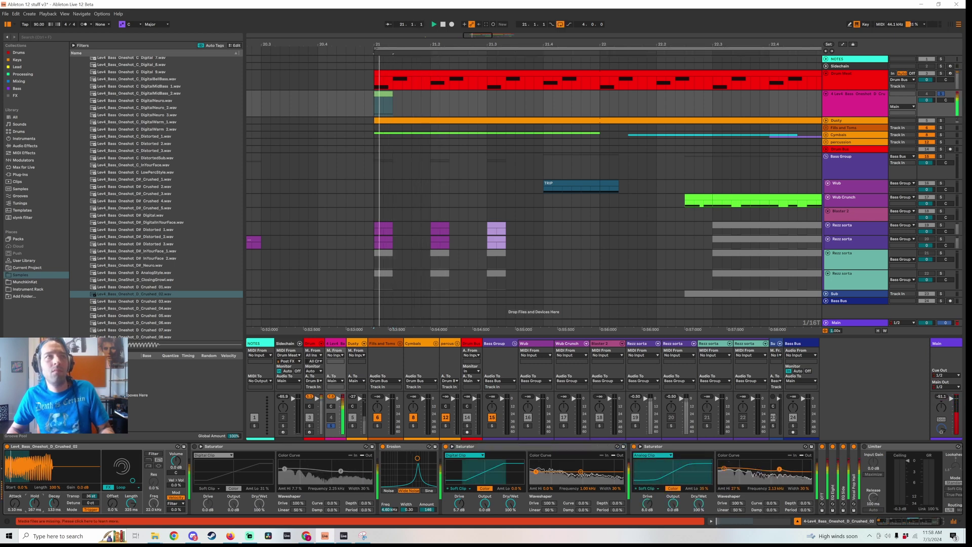
key(space)
key(space)
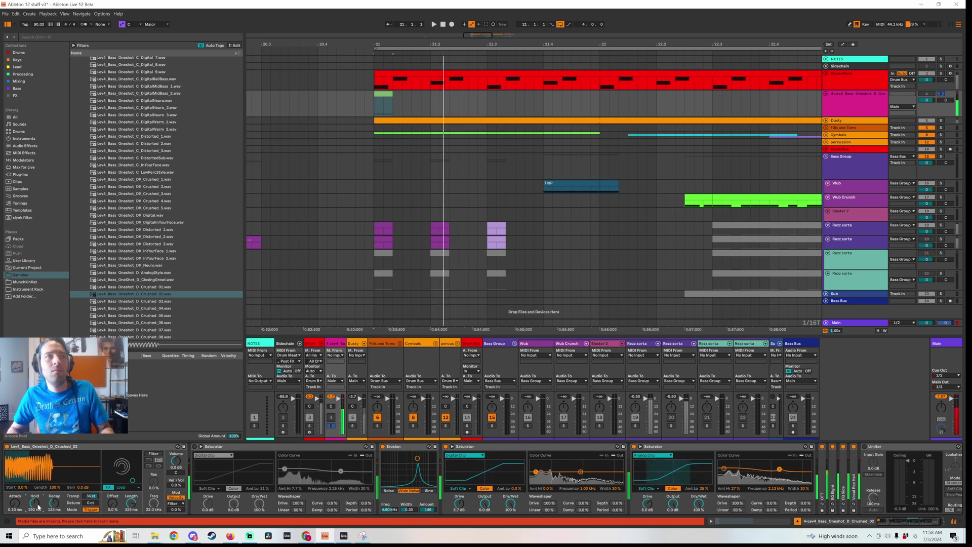
key(space)
key(space)
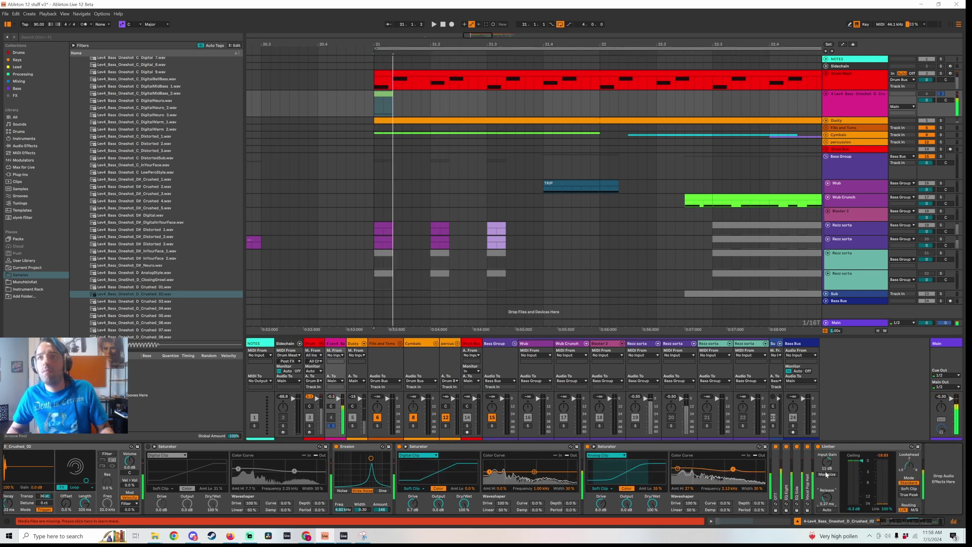
Lower the Limiter's input gain to 3.8 dB and replay the bass.
key(ctrl+space)
drag(826, 463, 826, 475)
key(ctrl+space)
key(ctrl+space)
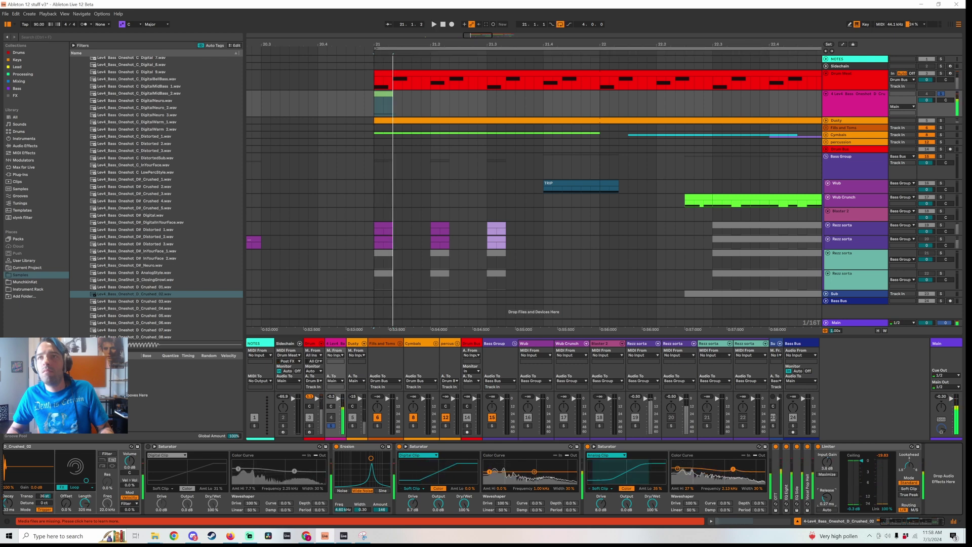
Compare the bass with the Limiter bypassed and enabled, replaying the loop.
key(space)
key(ctrl+l)
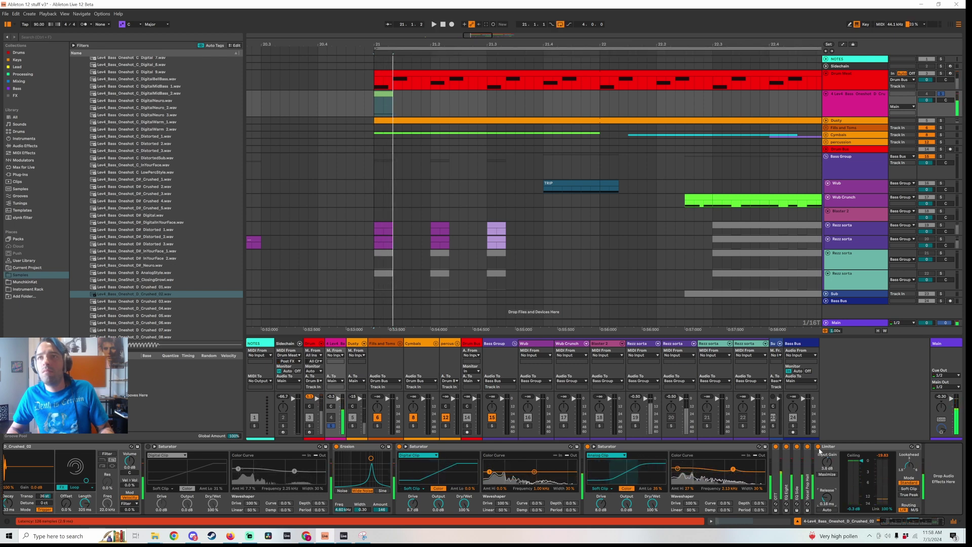
key(space)
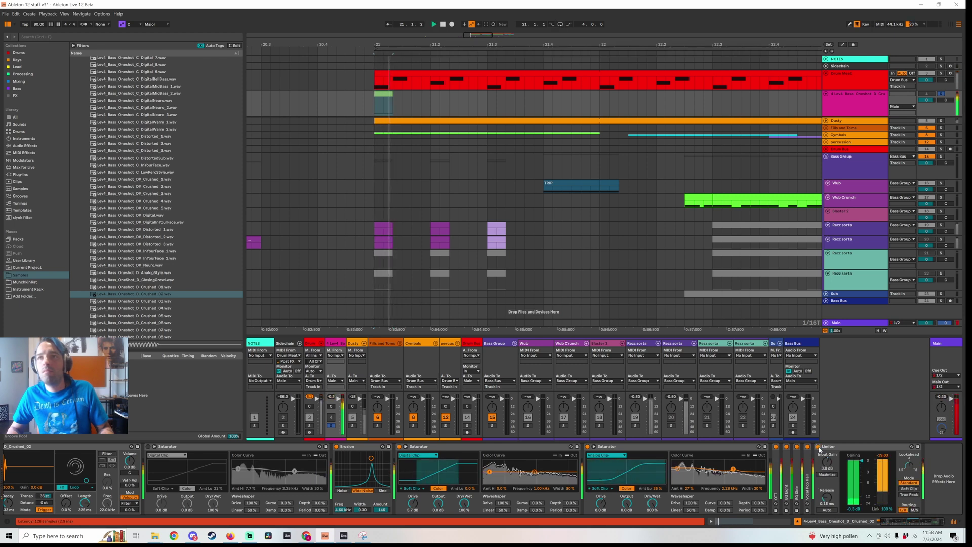
key(ctrl+space)
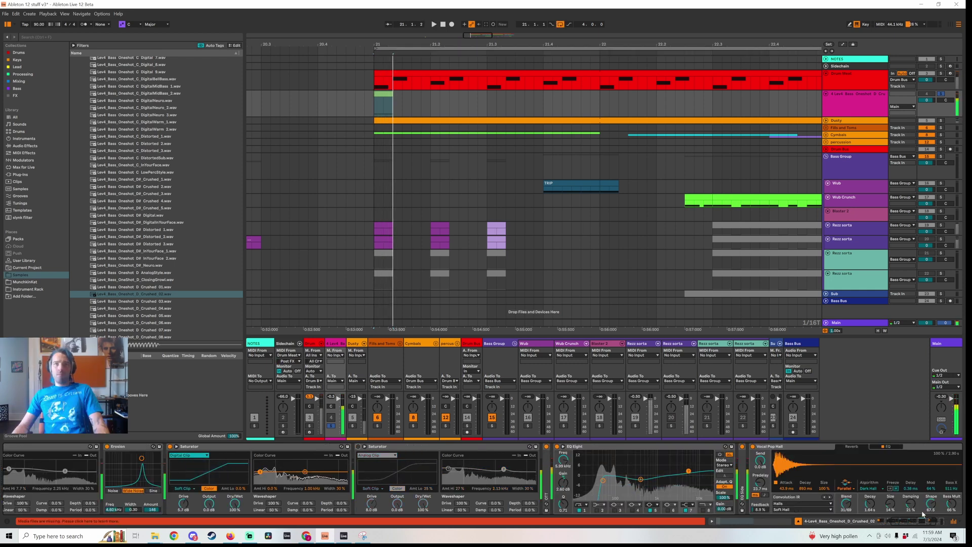
Delete the demonstration bass track holding the D_Crushed_02 one-shot.
scroll(922, 514, up, 5)
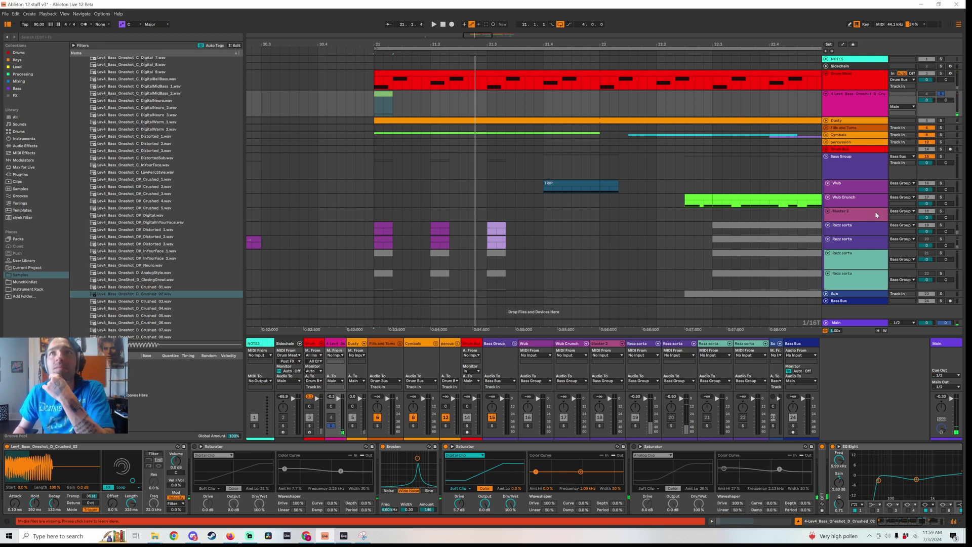
click(854, 101)
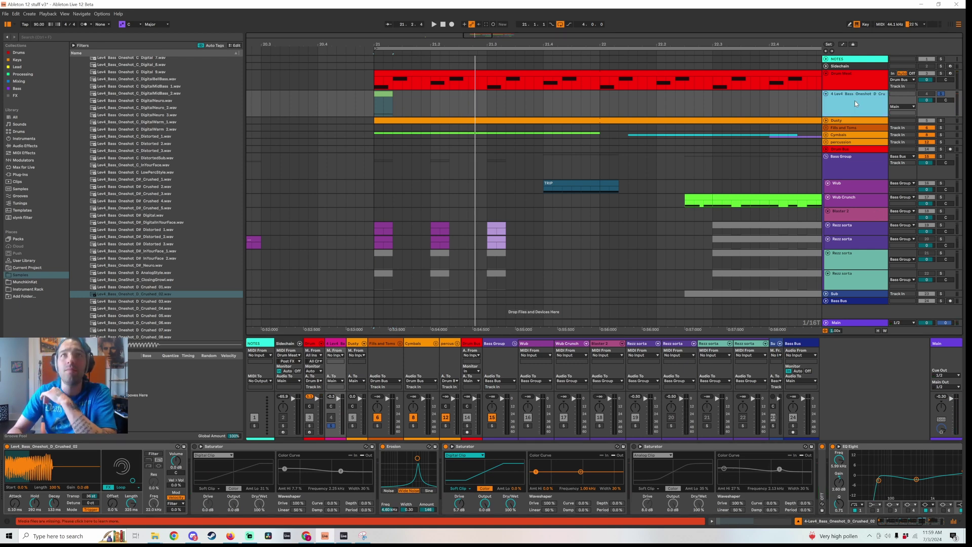
key(Delete)
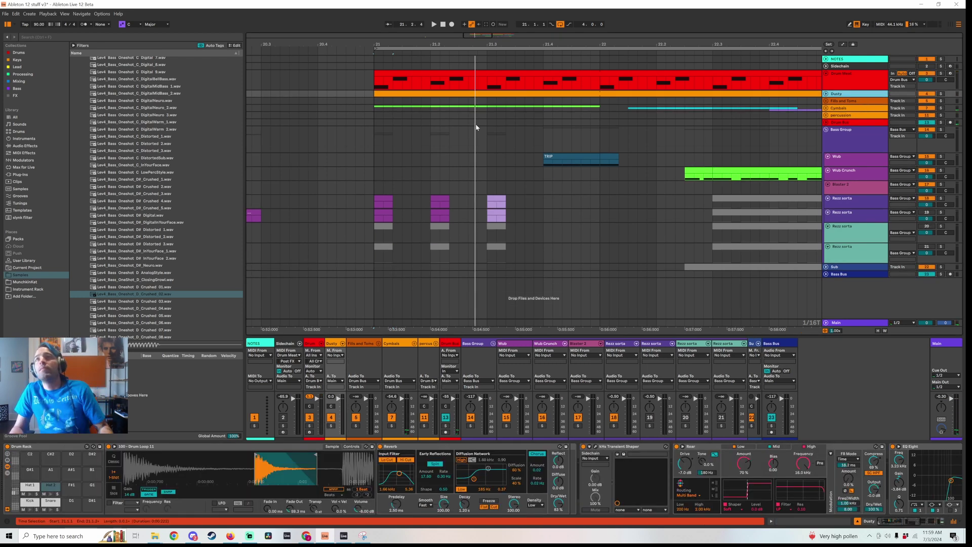
Play the full arrangement from the drum clip at bar 21 and view the whole drop section.
click(417, 72)
key(space)
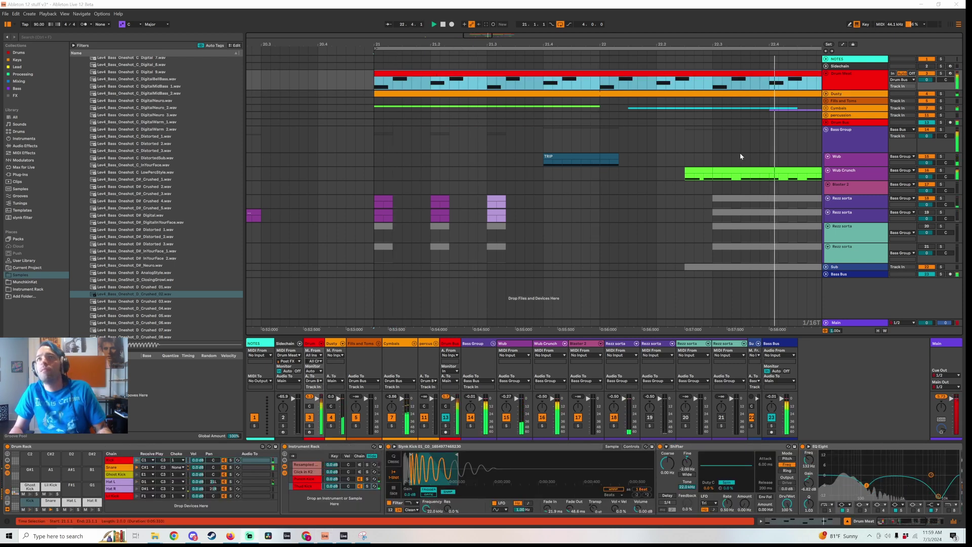
drag(588, 44, 498, 10)
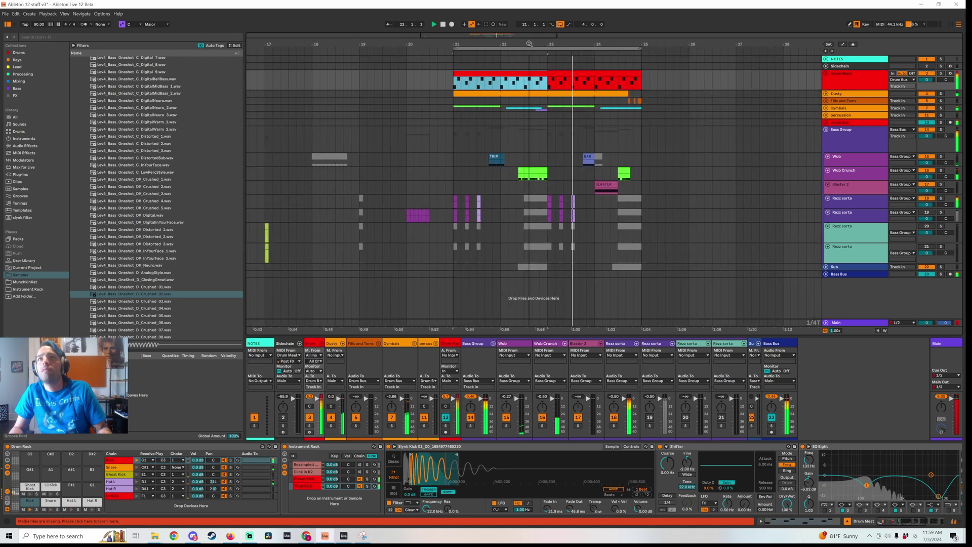